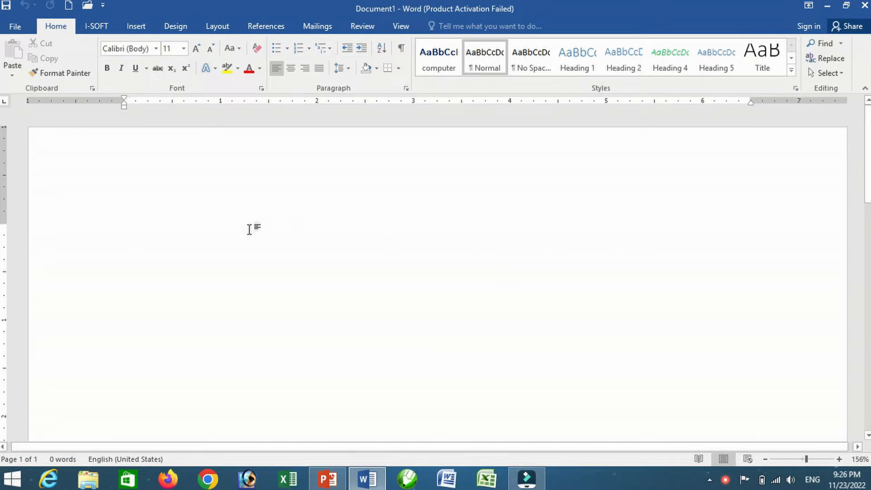
# Step: Fill the blank document with sample paragraphs by entering the =rand() formula
pyautogui.write('=r')
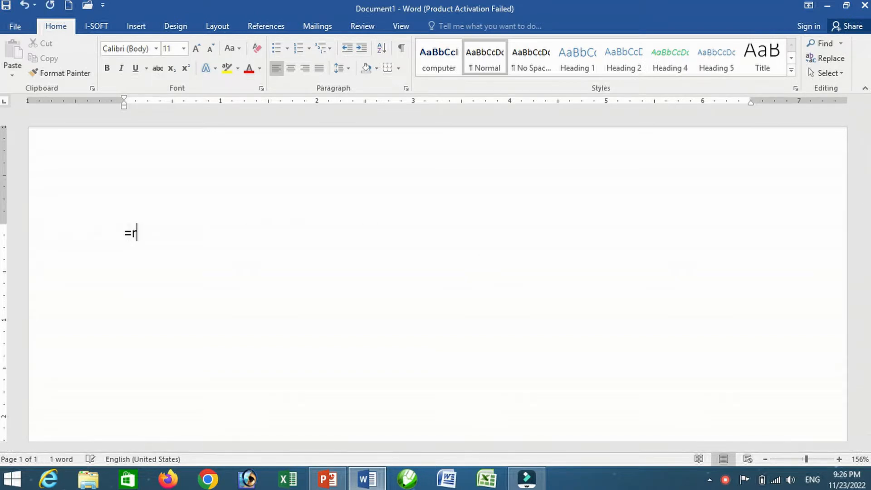
pyautogui.write('and()')
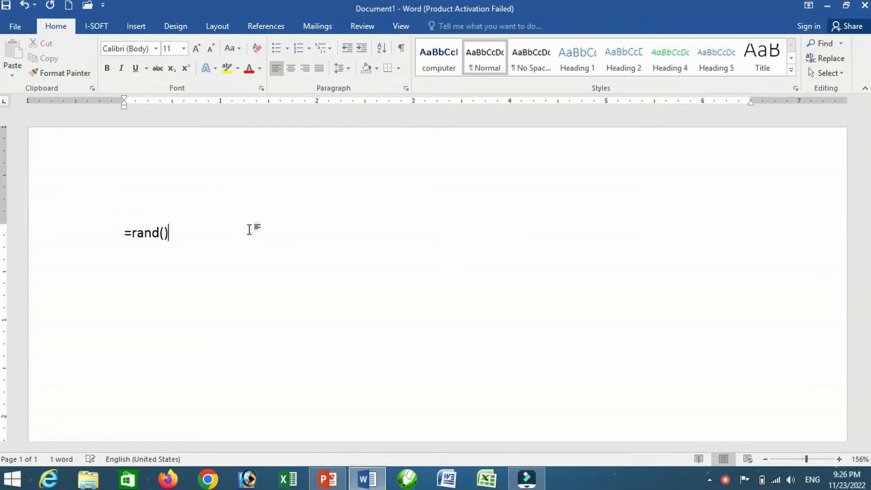
pyautogui.press('Return')
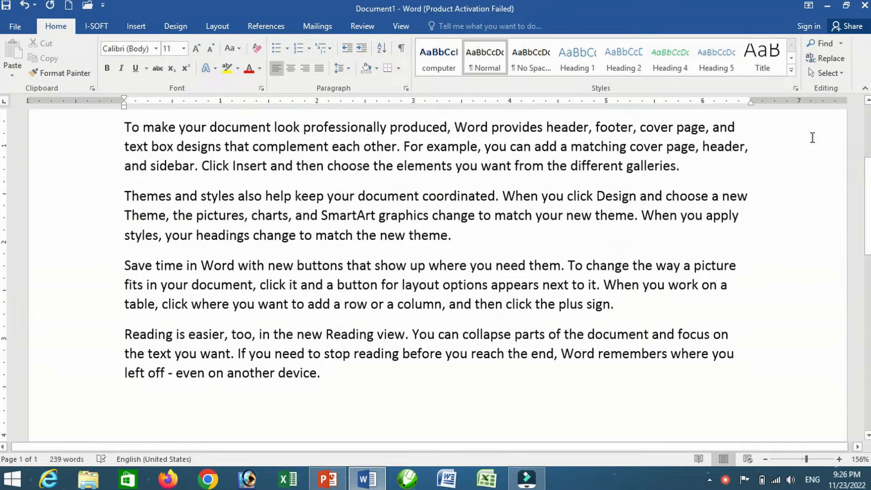
# Step: Search the document for the word "can" with the basic Find command
pyautogui.click(867, 100)
pyautogui.click(869, 101)
pyautogui.click(867, 102)
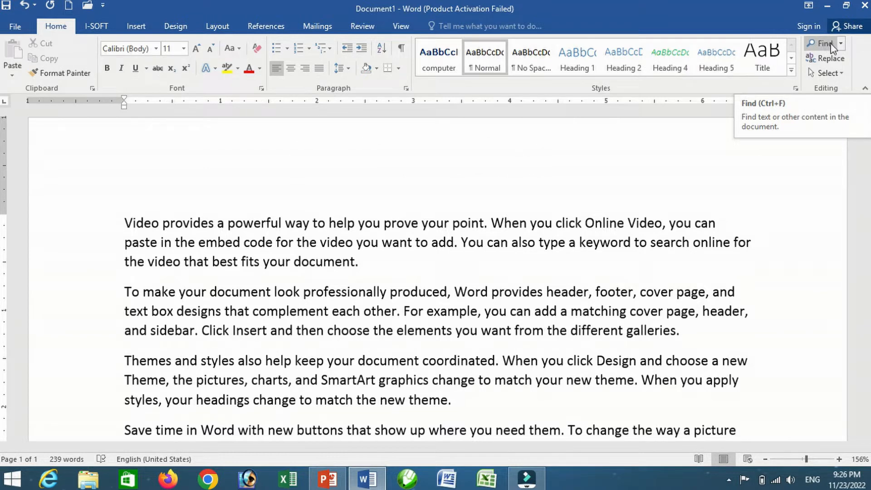
pyautogui.click(826, 47)
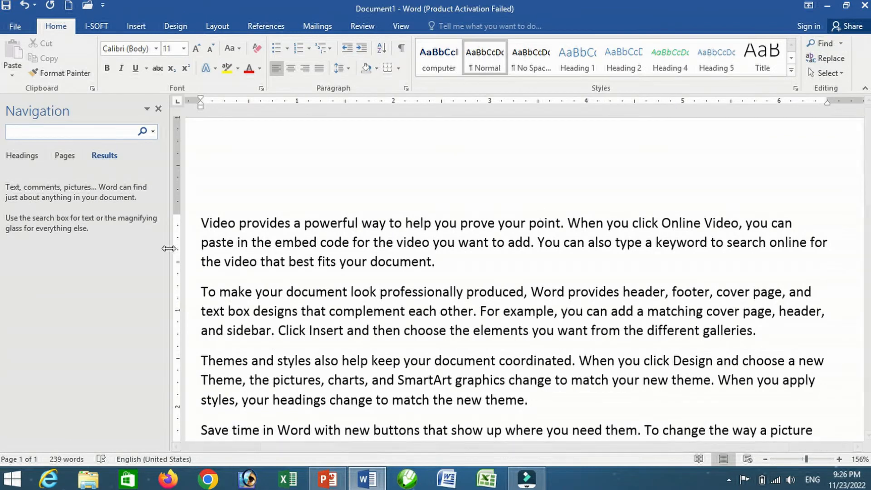
pyautogui.click(44, 132)
pyautogui.write('can')
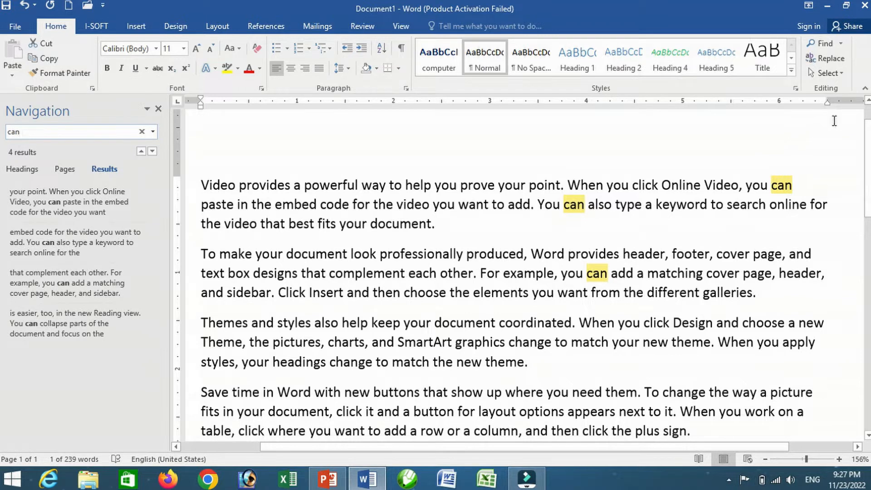
# Step: Open Advanced Find and apply the reading highlight to all occurrences of "can"
pyautogui.click(841, 43)
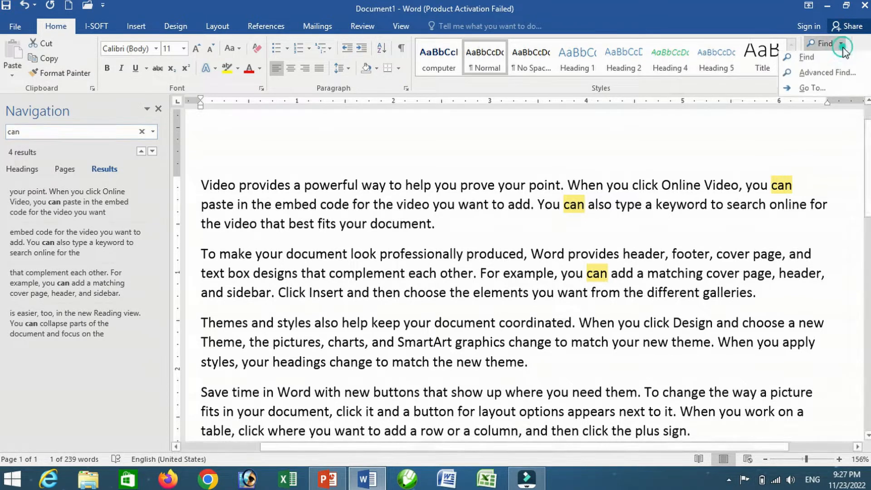
pyautogui.click(827, 76)
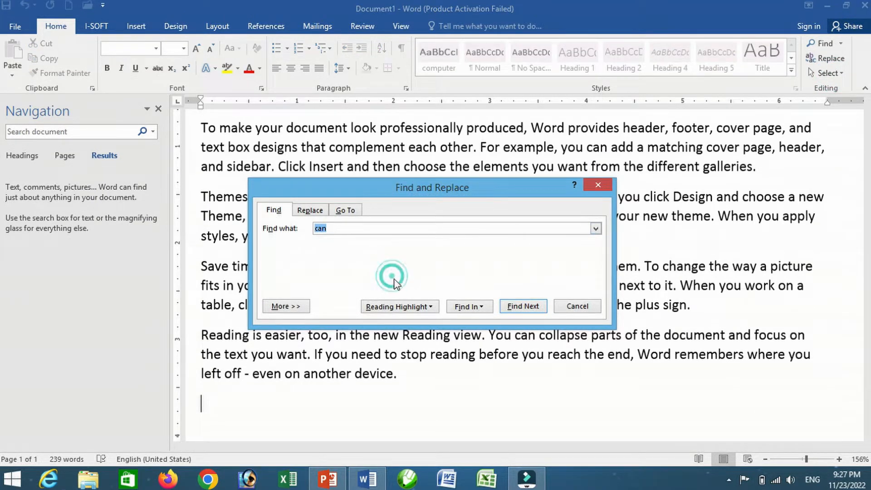
pyautogui.click(427, 307)
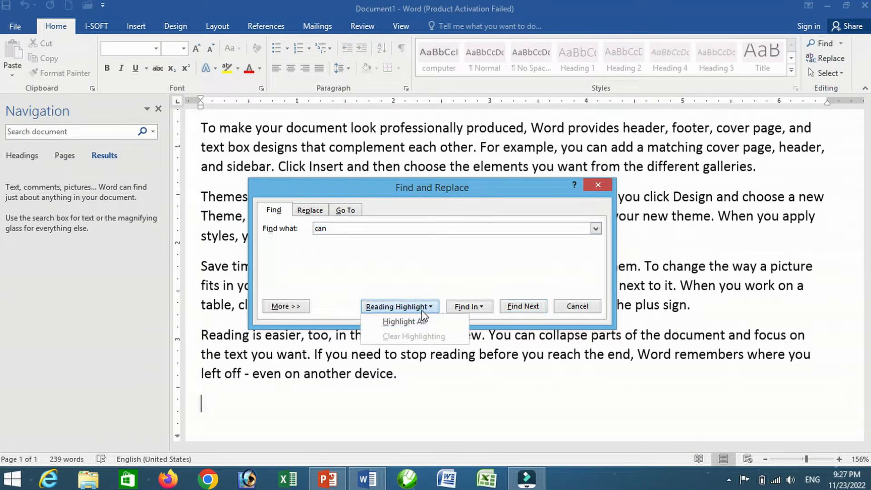
pyautogui.click(416, 320)
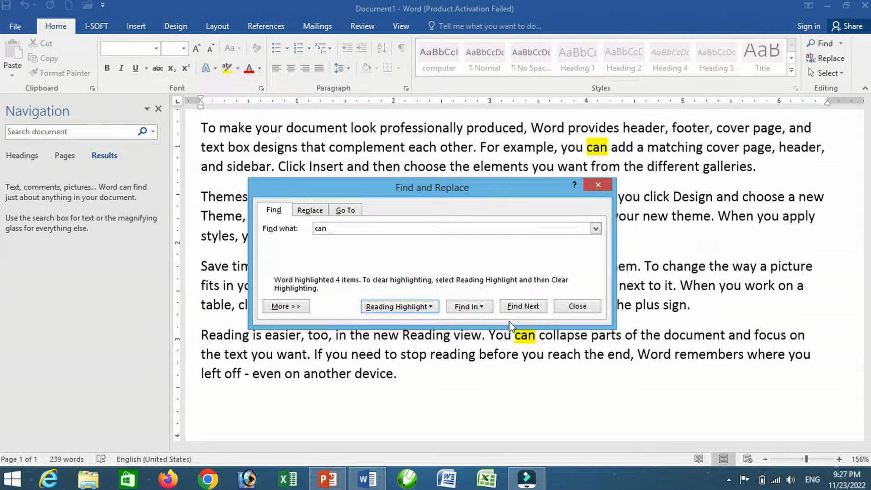
# Step: Go through the occurrences of "can" one by one with Find Next, and view the additional search options
pyautogui.click(530, 312)
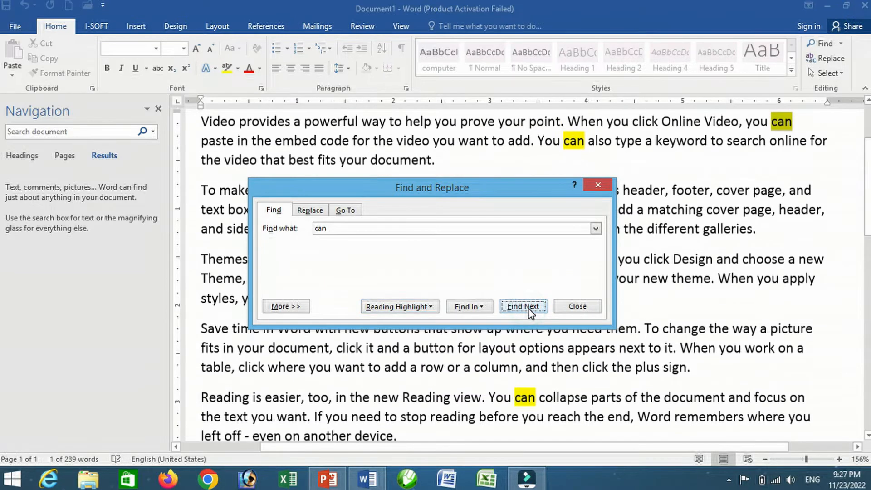
pyautogui.click(530, 312)
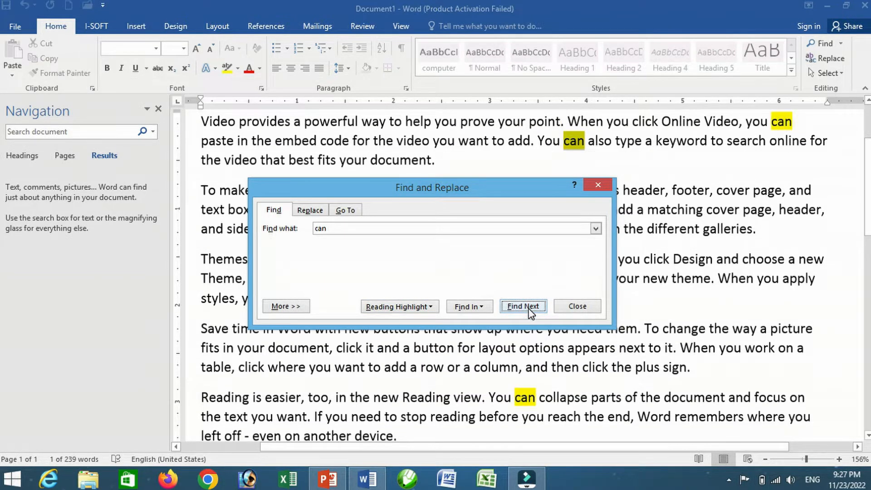
pyautogui.click(529, 309)
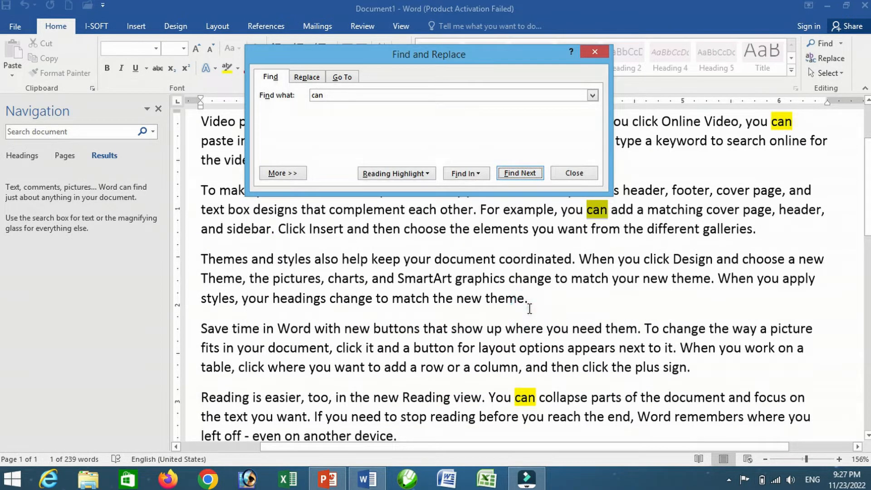
pyautogui.click(520, 174)
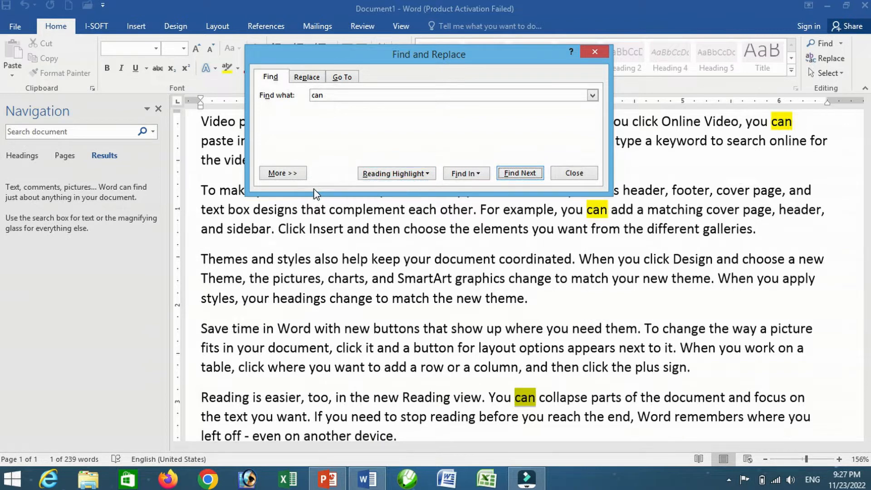
pyautogui.click(294, 177)
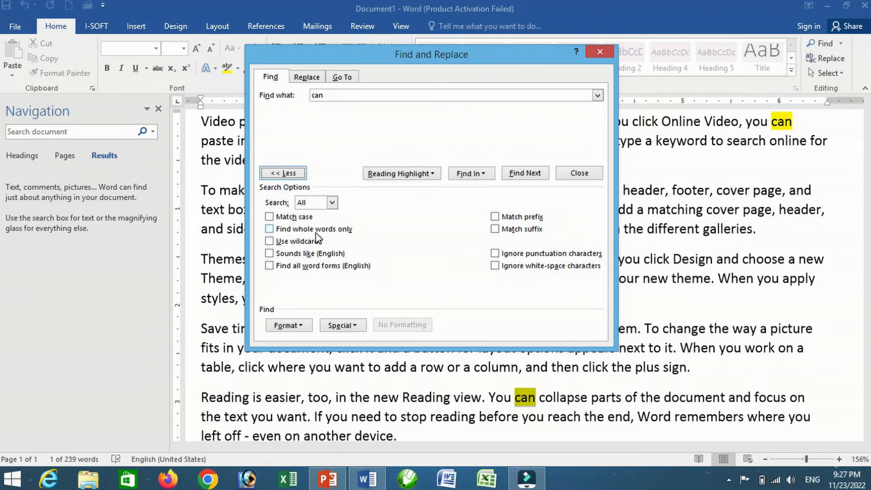
pyautogui.click(278, 173)
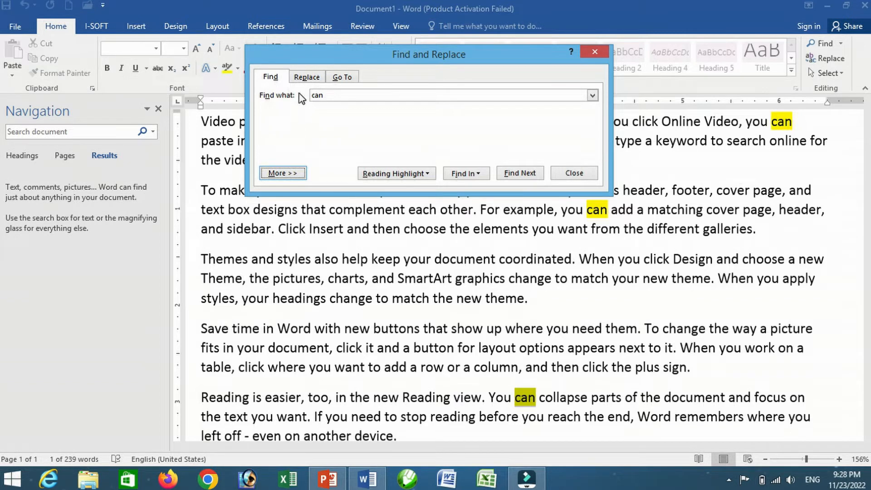
# Step: Replace the "can" in the last paragraph with "may", and replace all remaining occurrences the same way
pyautogui.click(308, 78)
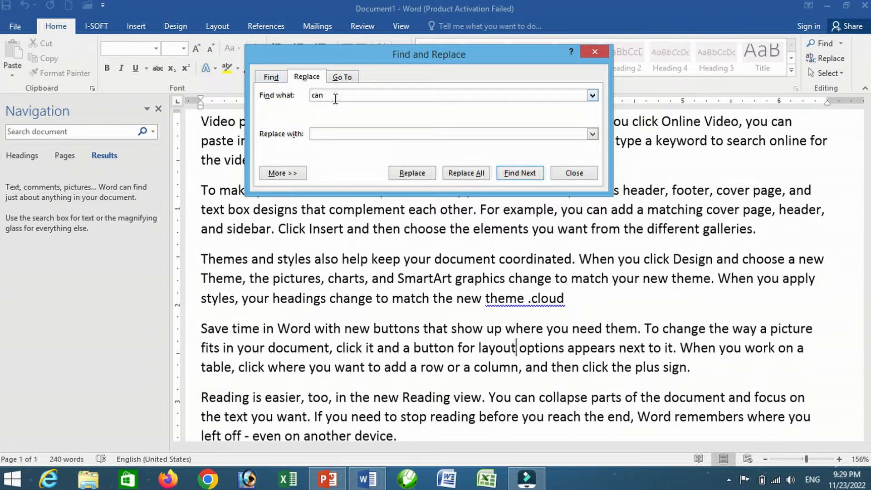
pyautogui.click(323, 134)
pyautogui.write('may')
pyautogui.click(413, 176)
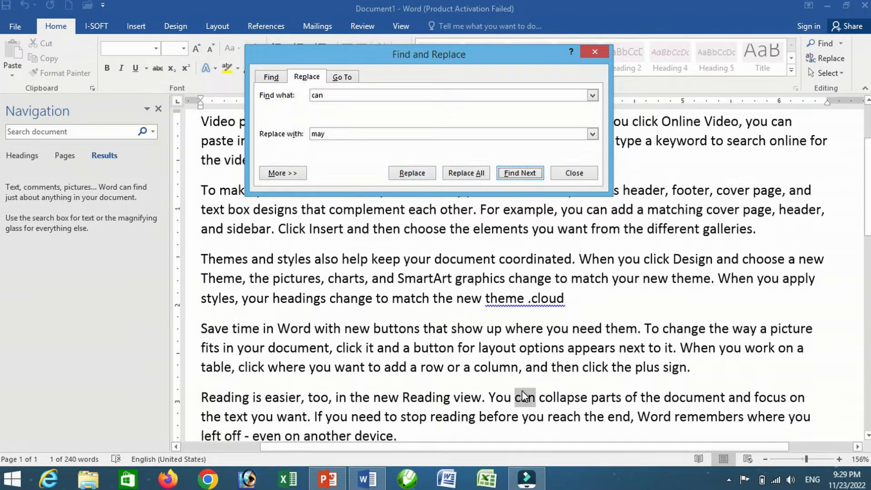
pyautogui.click(407, 174)
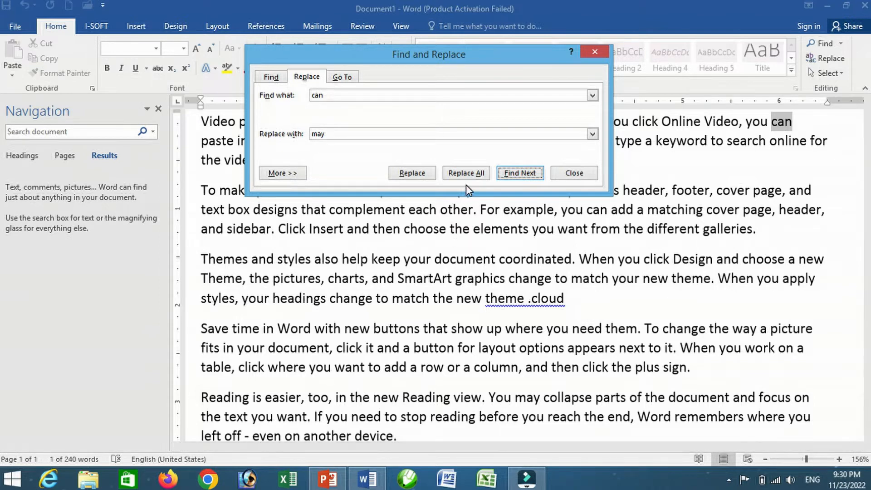
pyautogui.click(465, 173)
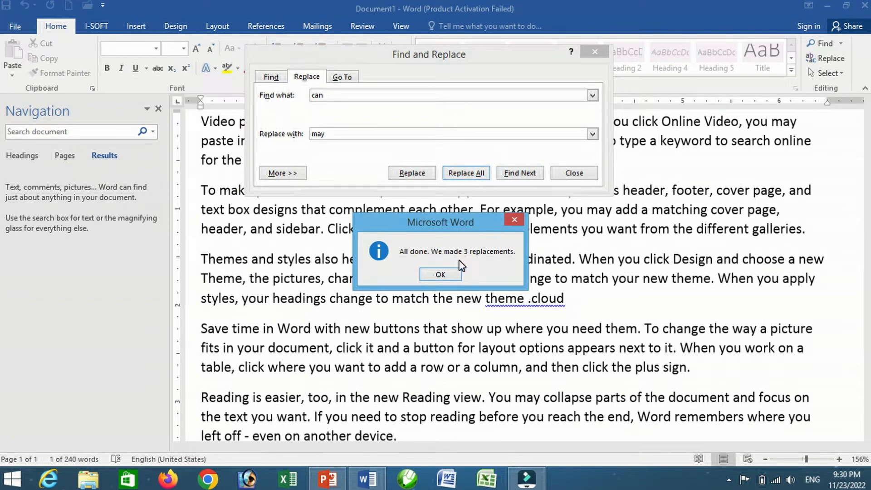
pyautogui.click(440, 274)
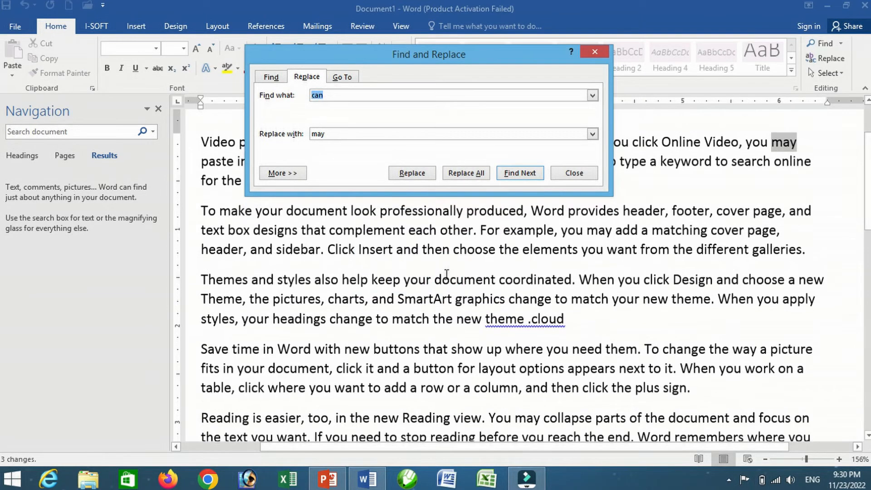
# Step: Go to line 5 of the document, and close the Find and Replace dialog and the Navigation pane
pyautogui.click(342, 77)
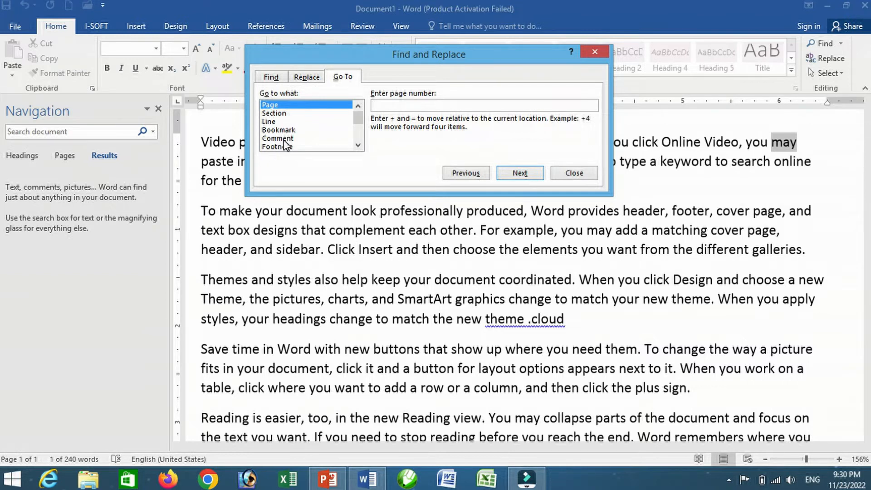
pyautogui.click(277, 122)
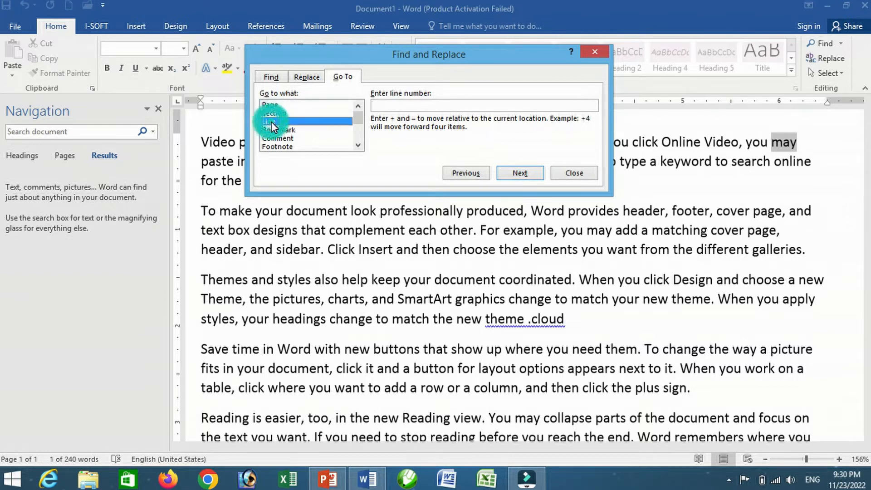
pyautogui.click(387, 105)
pyautogui.write('5')
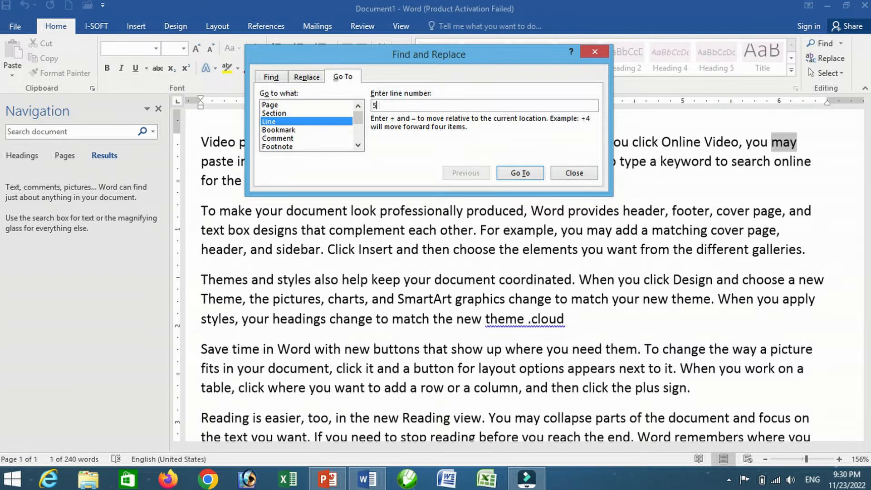
pyautogui.click(524, 176)
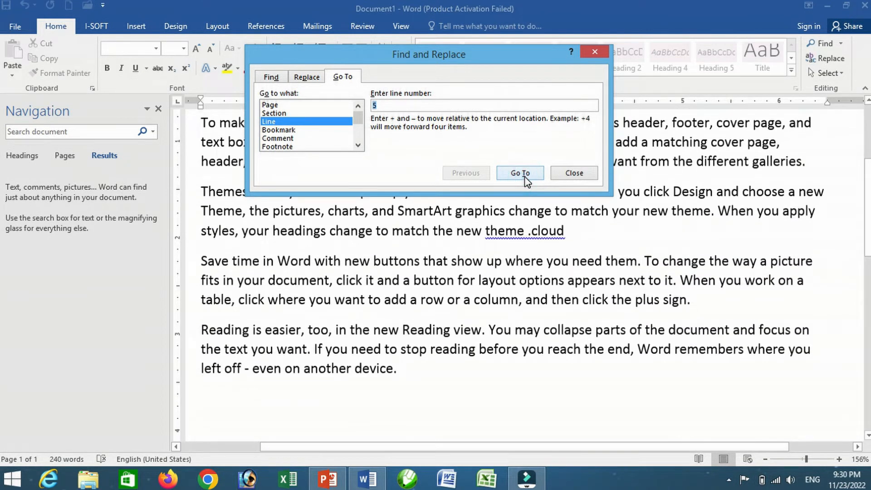
pyautogui.click(572, 176)
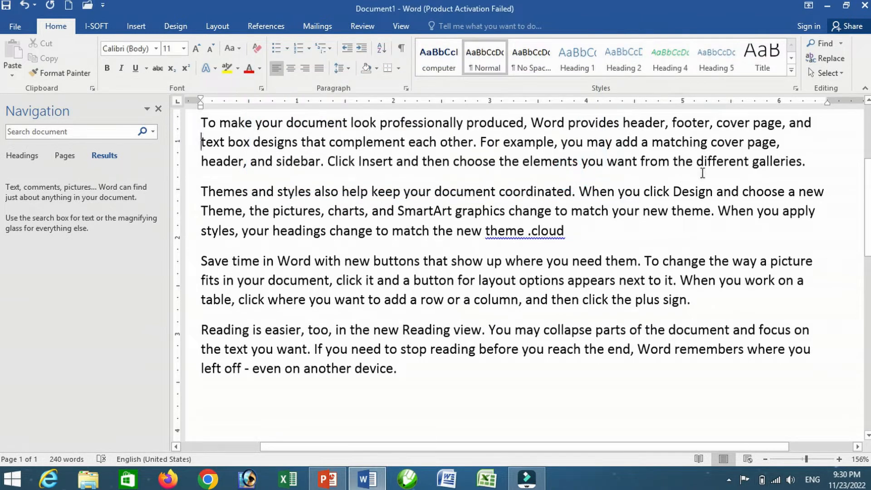
pyautogui.click(867, 103)
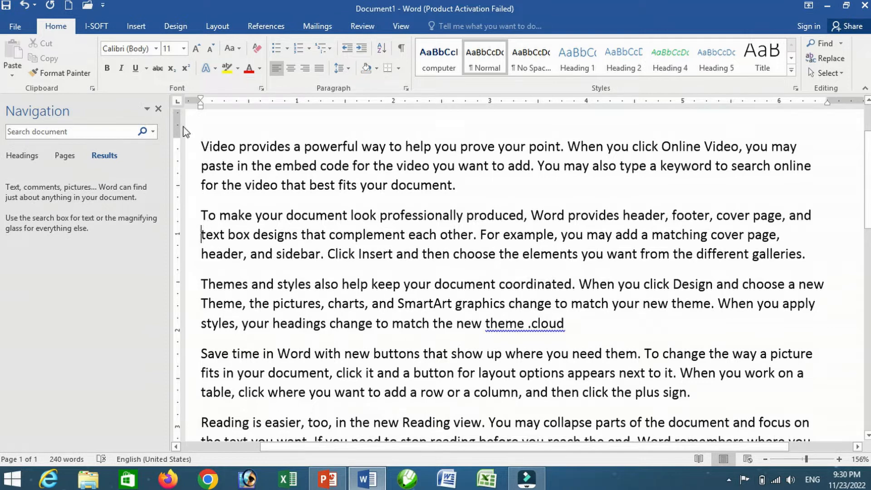
pyautogui.click(158, 109)
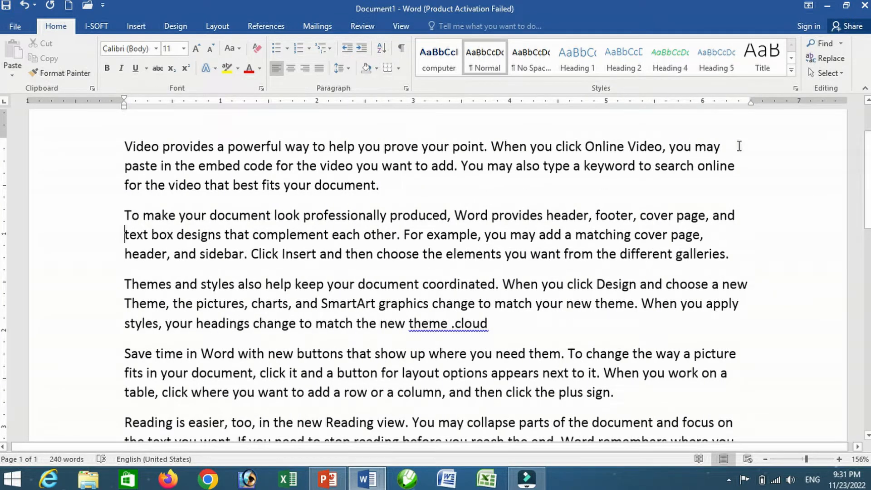
# Step: Select the document's entire text with Select All, and clear the selection
pyautogui.click(842, 75)
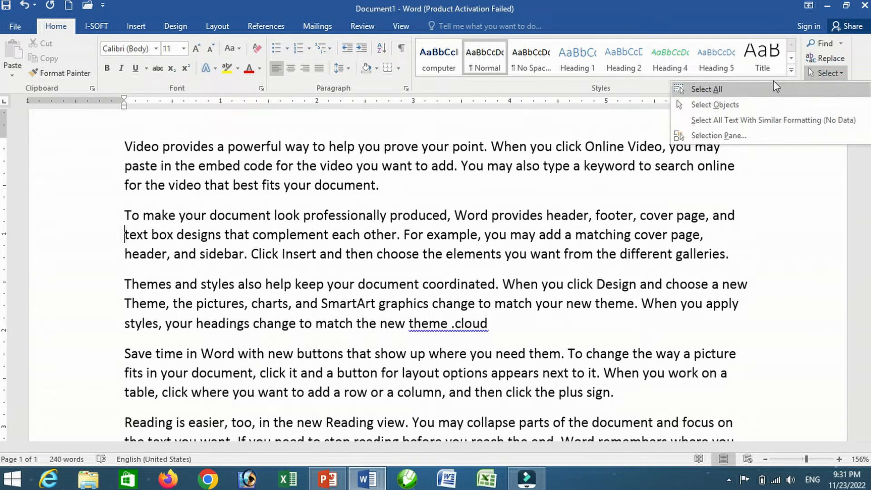
pyautogui.click(737, 94)
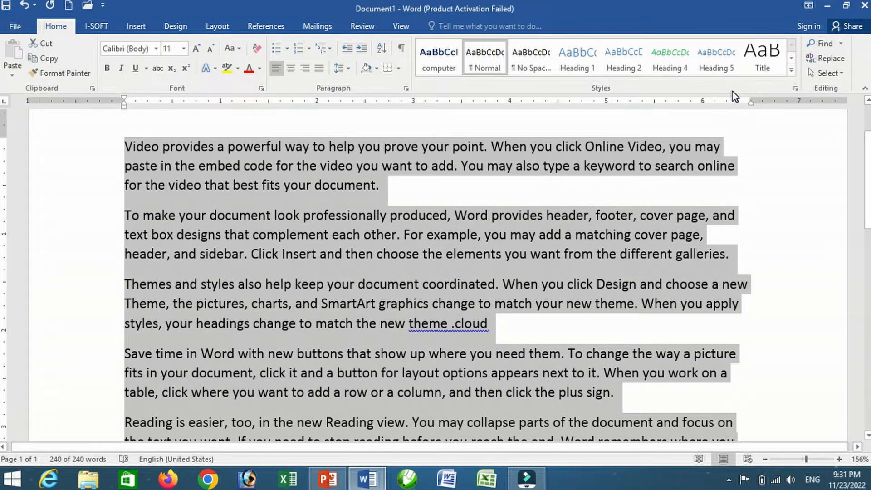
pyautogui.click(597, 204)
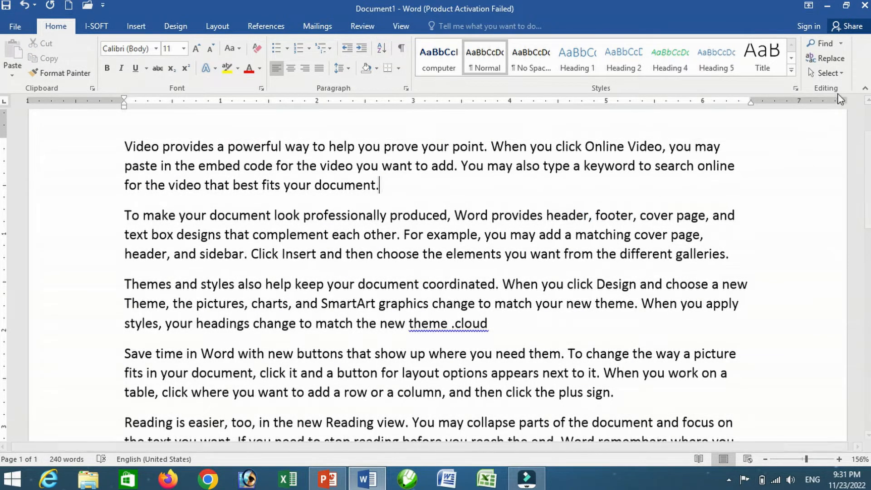
pyautogui.click(842, 76)
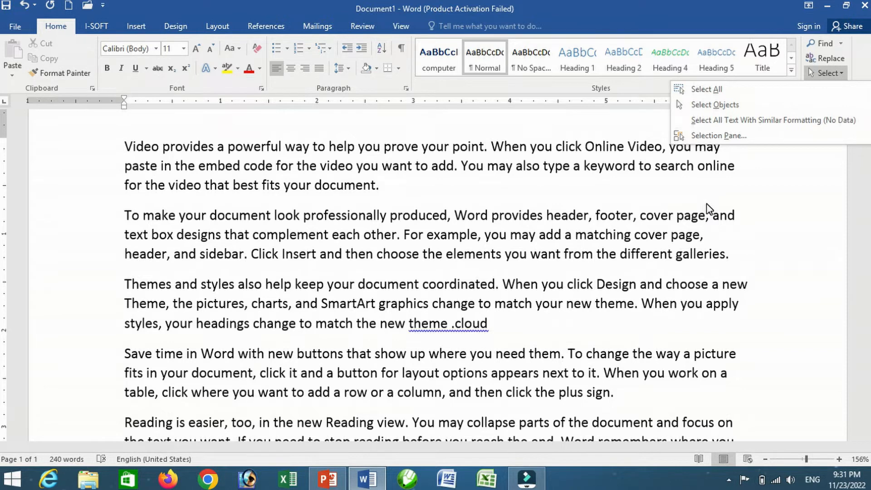
pyautogui.click(698, 185)
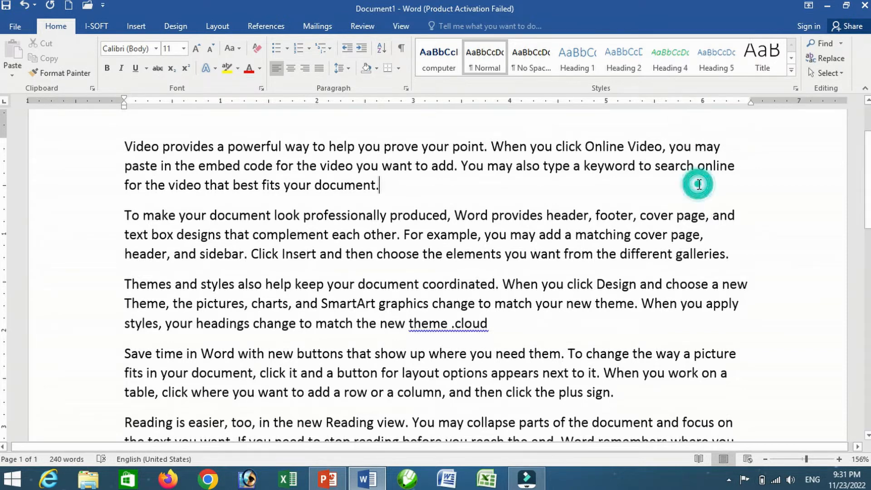
pyautogui.click(826, 73)
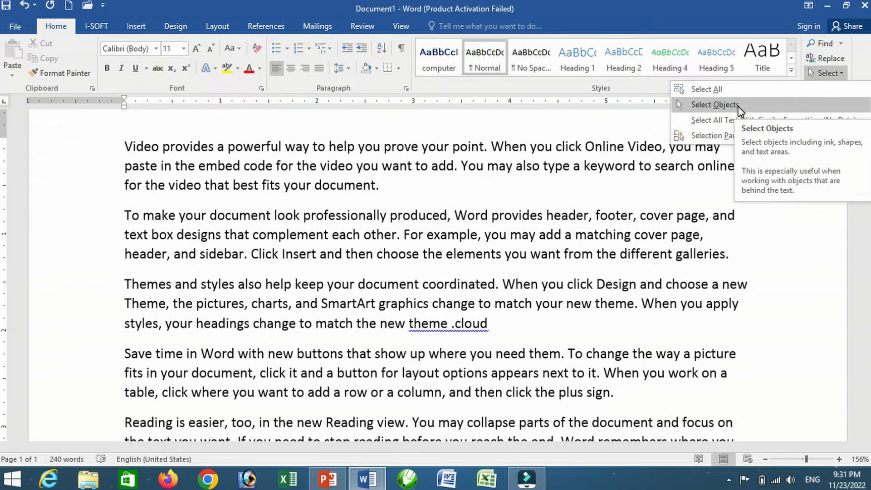
pyautogui.click(657, 183)
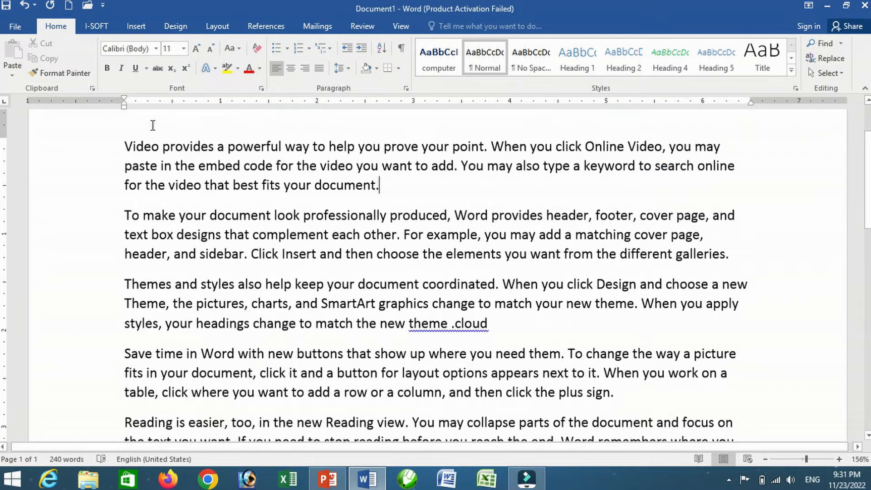
# Step: Insert the picture IMG_20221111_141910 from the Pictures folder after the first paragraph
pyautogui.click(140, 29)
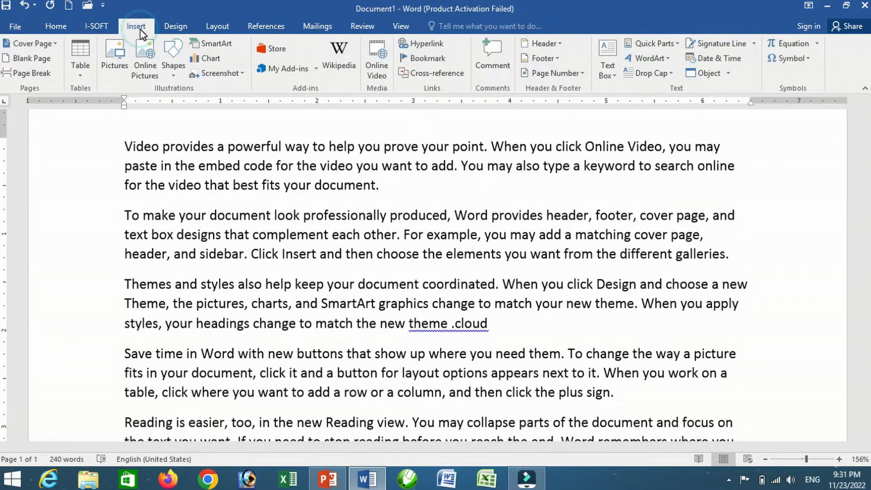
pyautogui.click(116, 68)
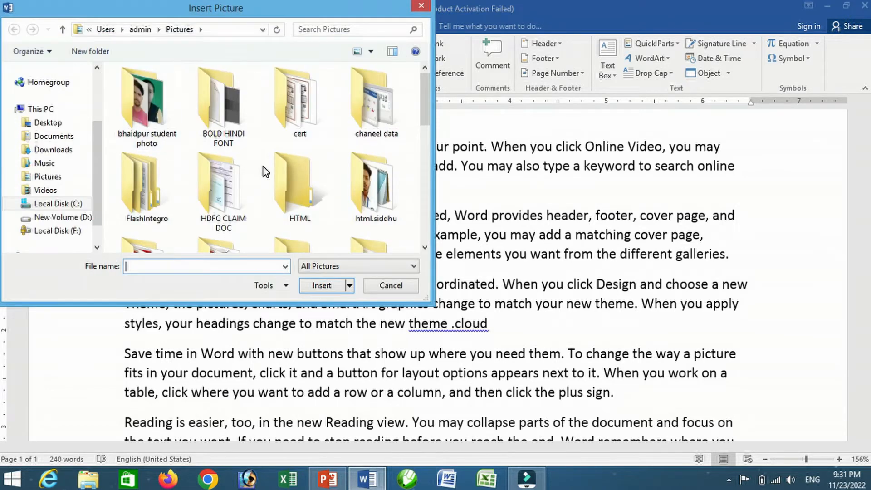
pyautogui.click(425, 248)
pyautogui.moveTo(426, 247); pyautogui.dragTo(426, 251)
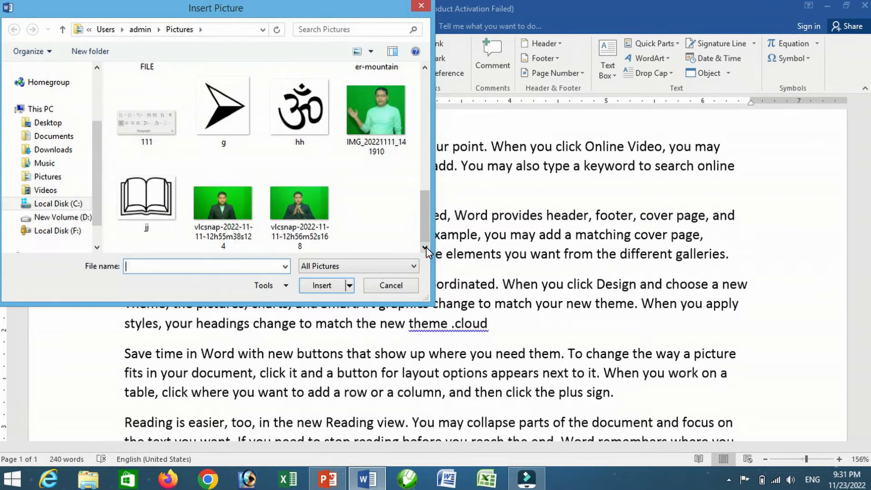
pyautogui.click(375, 110)
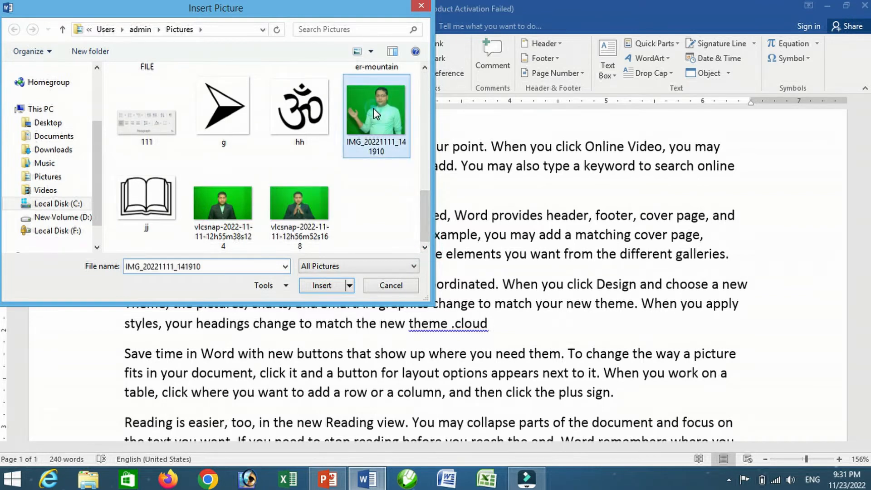
pyautogui.click(325, 289)
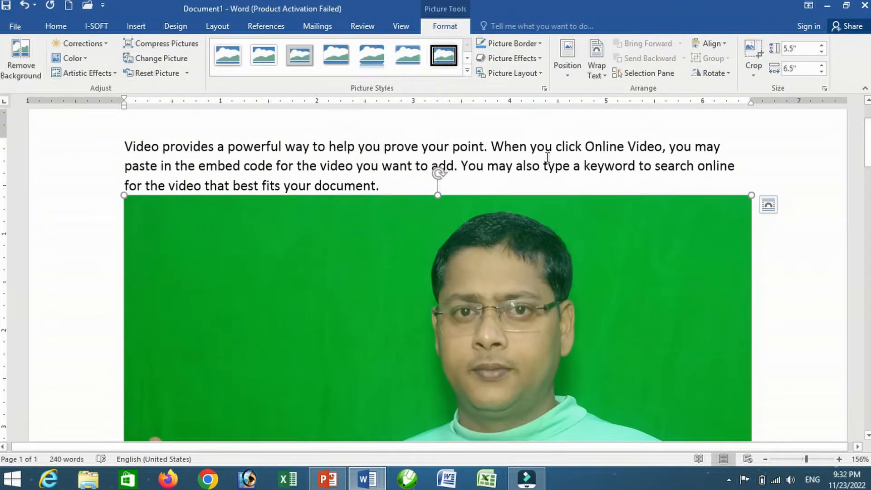
# Step: Set the picture's text wrapping to Square and shrink it to about 1.16" high by 1.37" wide
pyautogui.click(603, 76)
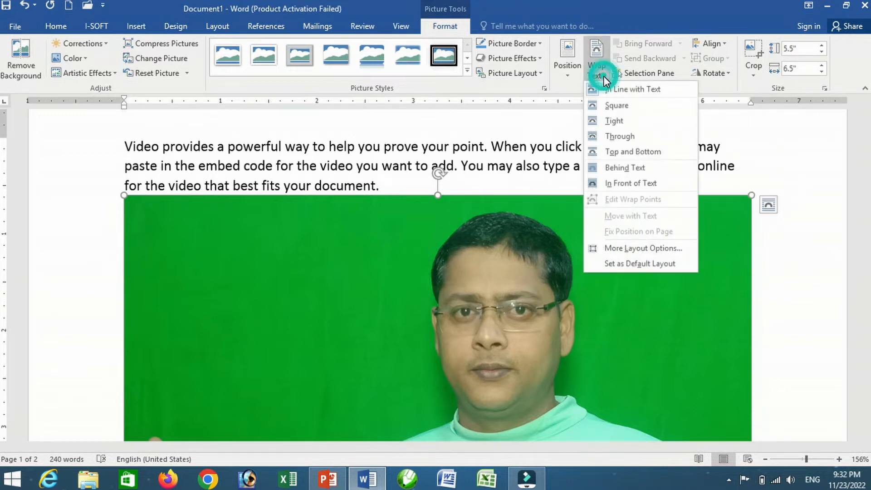
pyautogui.click(613, 105)
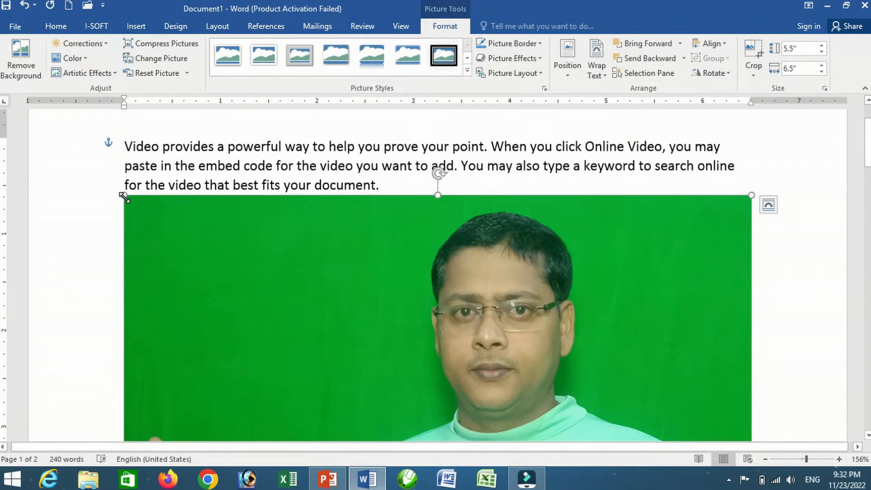
pyautogui.moveTo(124, 198); pyautogui.dragTo(626, 385)
pyautogui.scroll(-5, 625, 384)
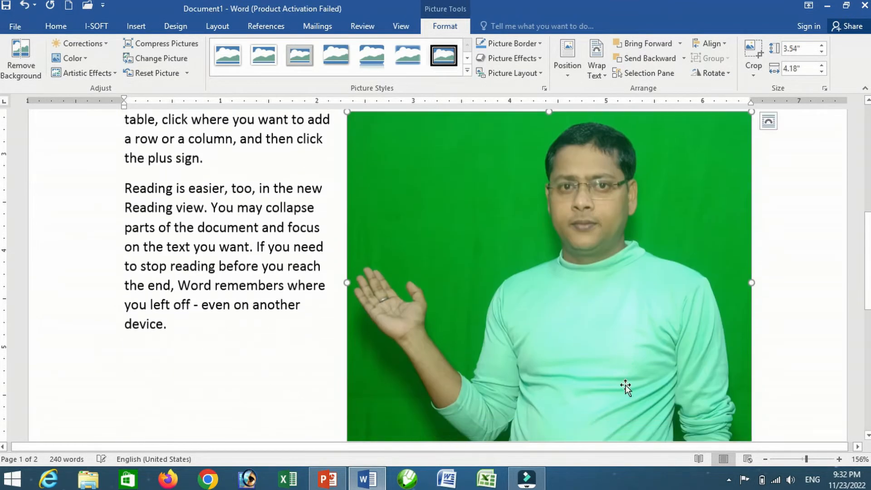
pyautogui.moveTo(356, 116); pyautogui.dragTo(620, 370)
pyautogui.scroll(-5, 620, 369)
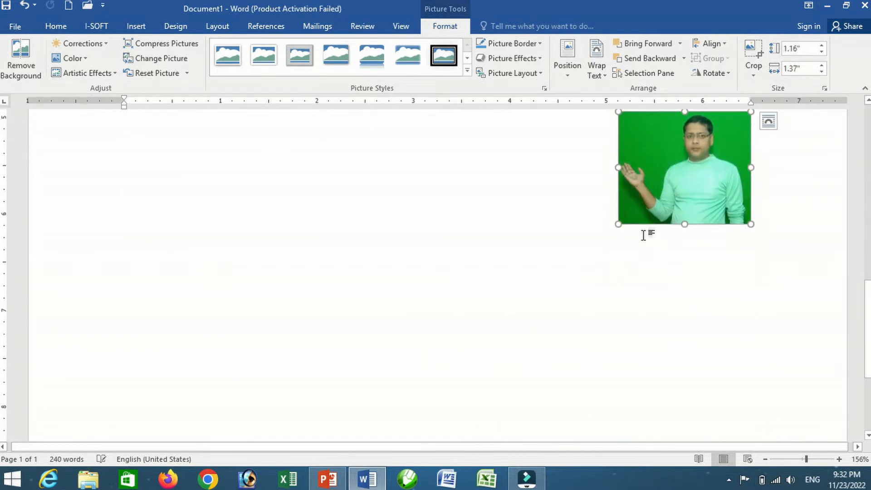
# Step: Move the picture up into the middle of the paragraph beginning "Themes and styles"
pyautogui.moveTo(645, 209); pyautogui.dragTo(637, 115)
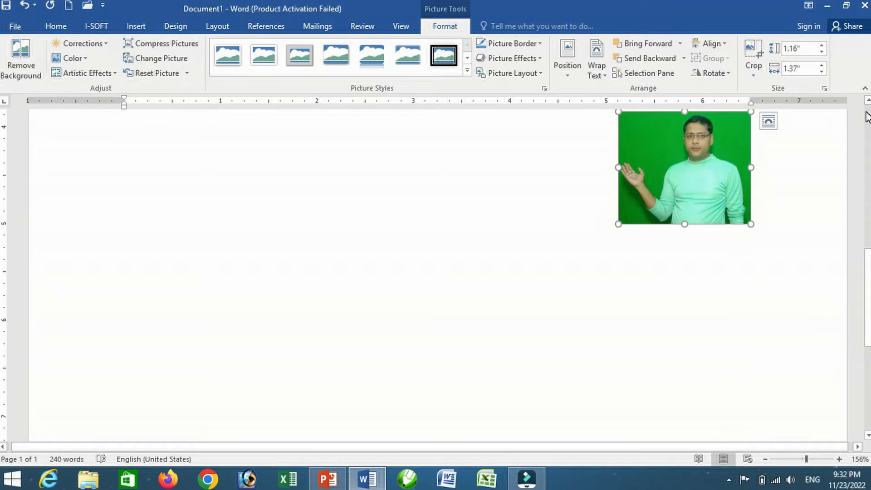
pyautogui.click(868, 100)
pyautogui.click(868, 101)
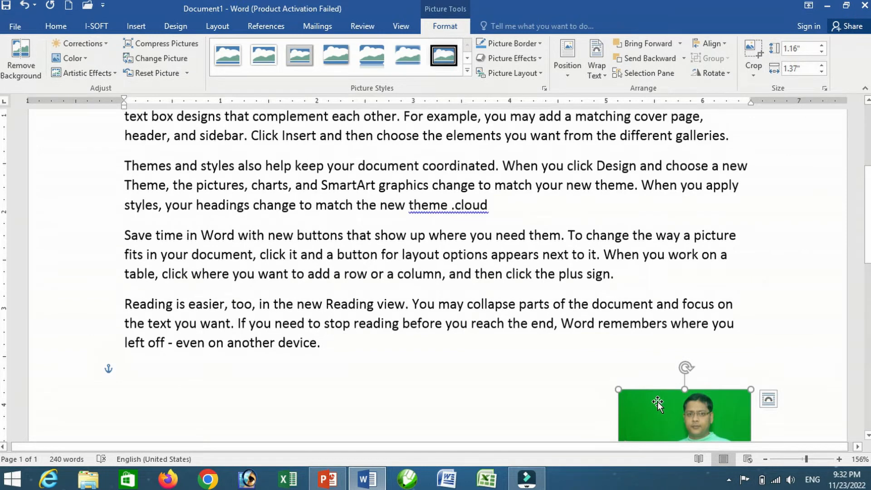
pyautogui.moveTo(658, 403); pyautogui.dragTo(371, 164)
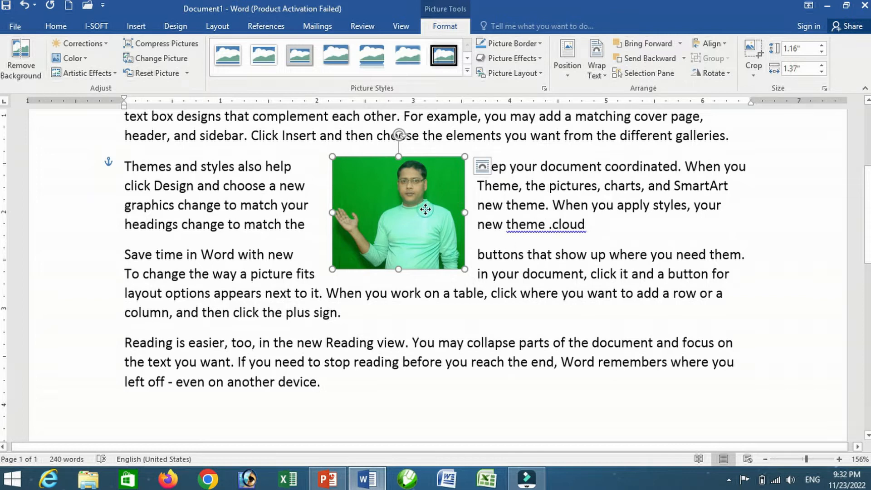
# Step: Set the picture's text wrapping to Behind Text, deselect it, and try to grab it directly through the text
pyautogui.click(608, 78)
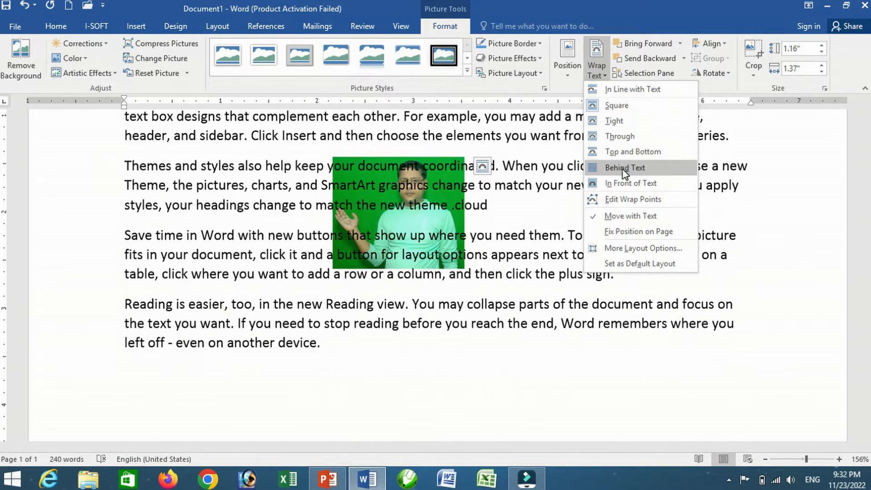
pyautogui.click(623, 168)
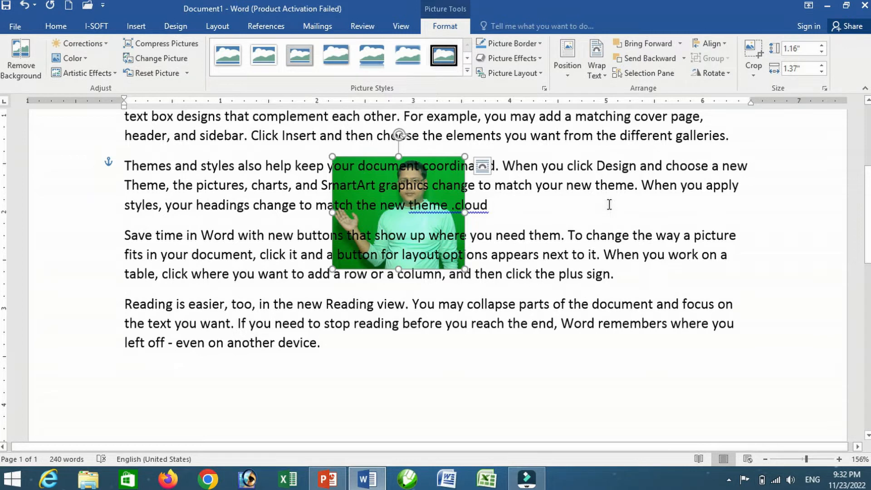
pyautogui.click(609, 204)
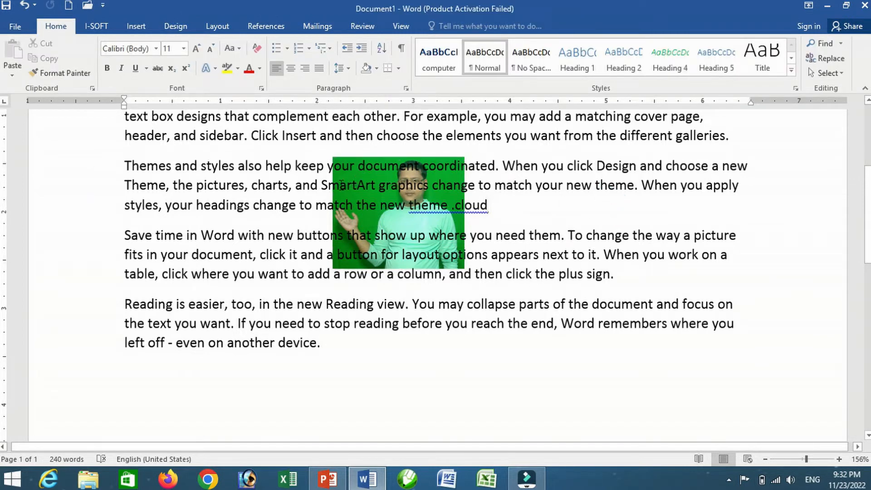
pyautogui.moveTo(341, 183); pyautogui.dragTo(379, 185)
pyautogui.click(374, 202)
# Step: Use Select Objects to pick the picture behind the text, move it horizontally under "When you click", and return to text editing
pyautogui.click(843, 73)
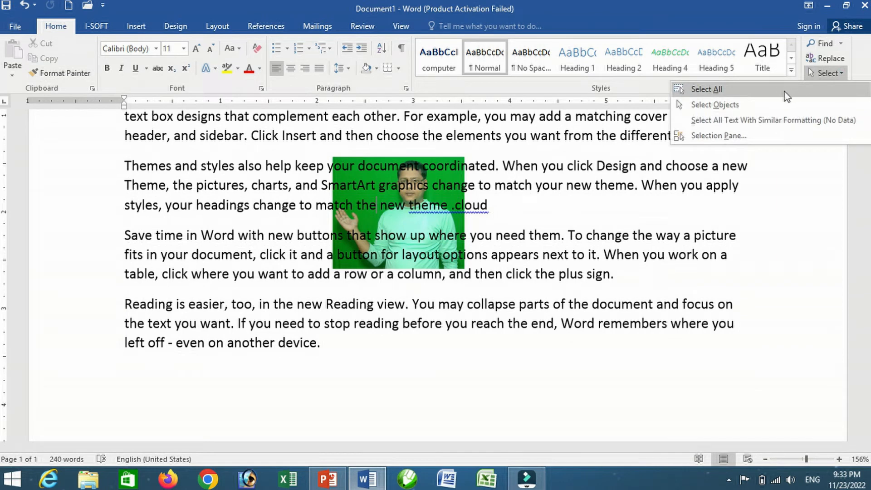
pyautogui.click(752, 105)
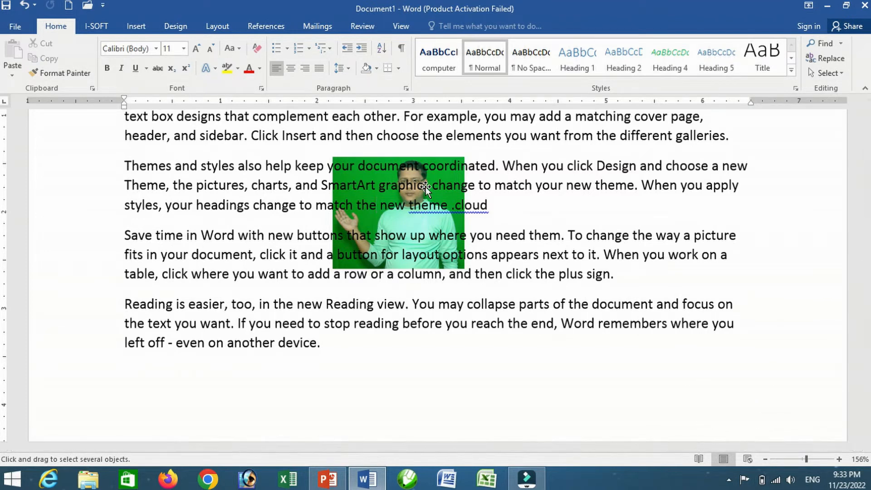
pyautogui.click(424, 181)
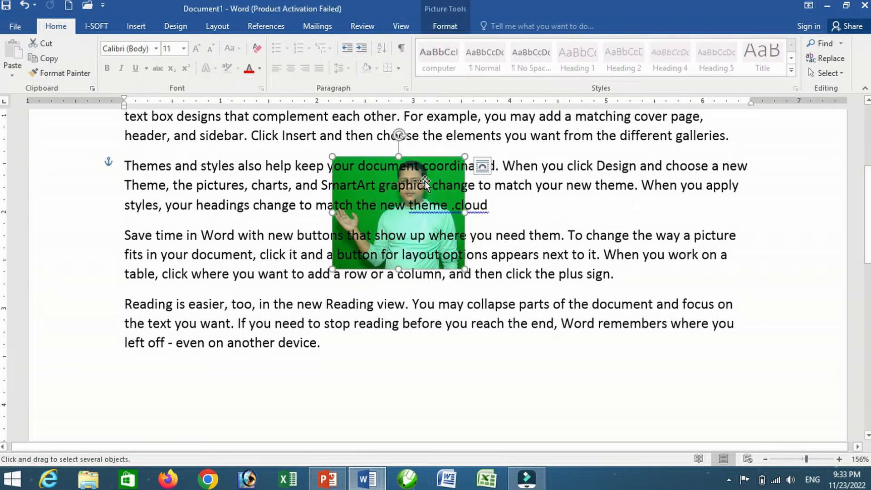
pyautogui.moveTo(424, 180); pyautogui.dragTo(573, 170)
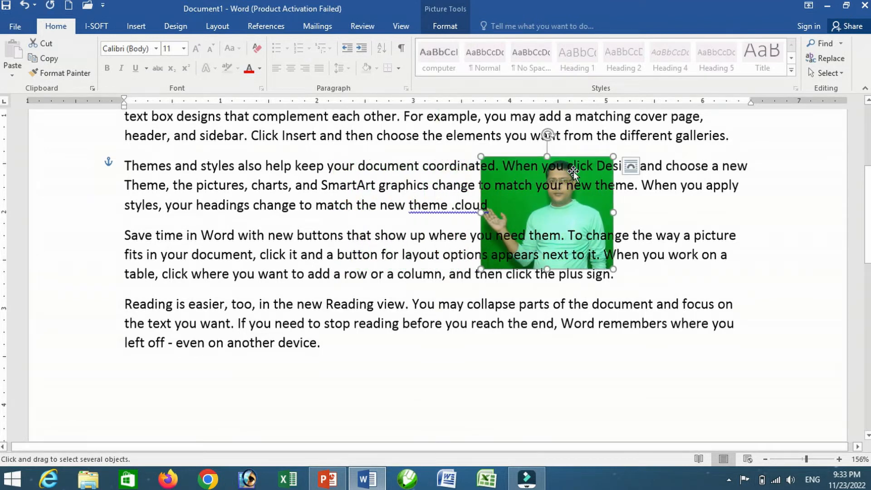
pyautogui.click(659, 185)
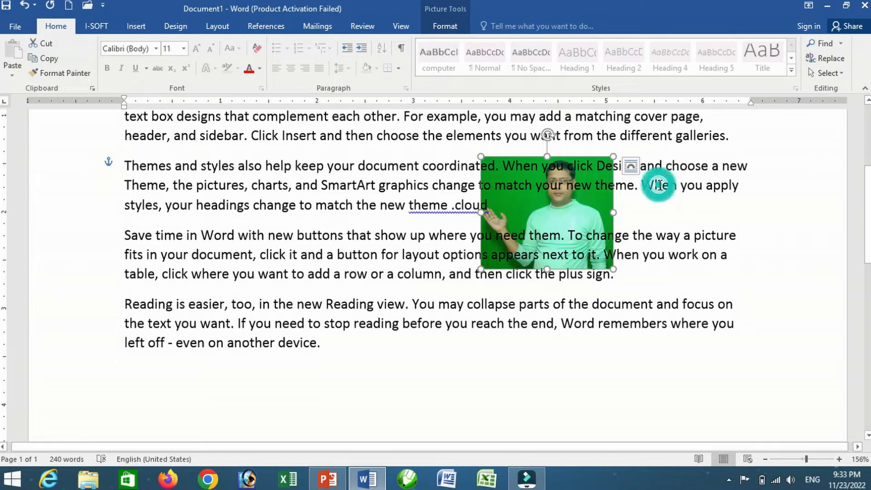
pyautogui.click(658, 185)
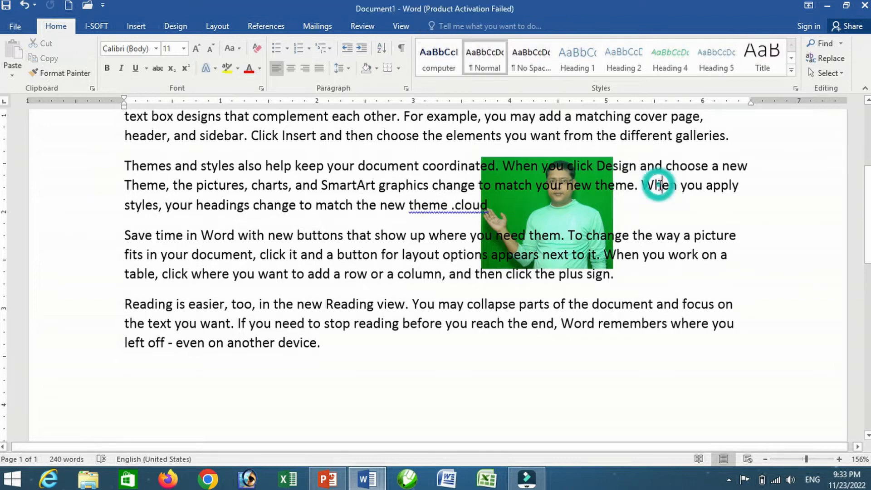
pyautogui.click(835, 75)
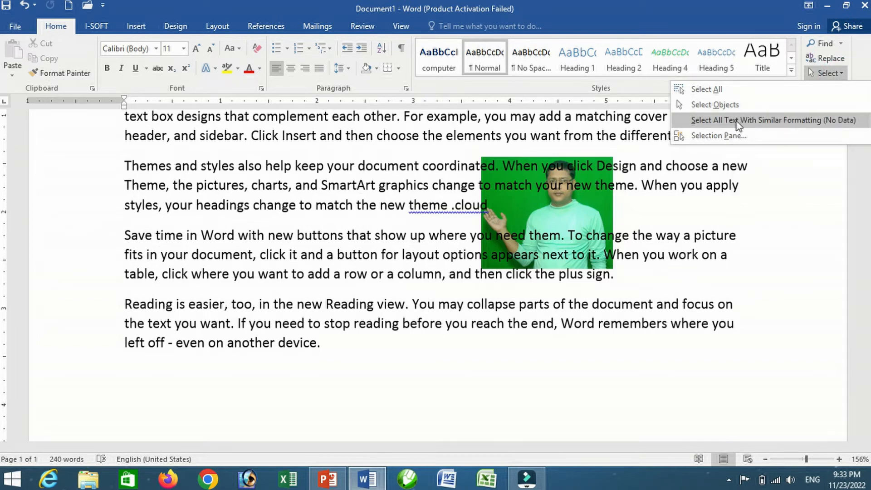
pyautogui.click(688, 211)
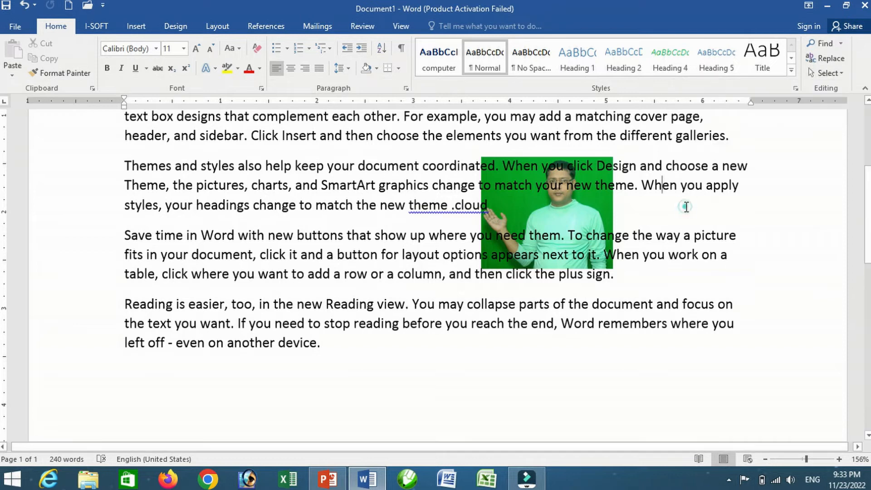
# Step: Format the first line of the first paragraph as bold, italic, underlined and red, and enlarge it to 14 pt
pyautogui.click(867, 100)
pyautogui.click(867, 101)
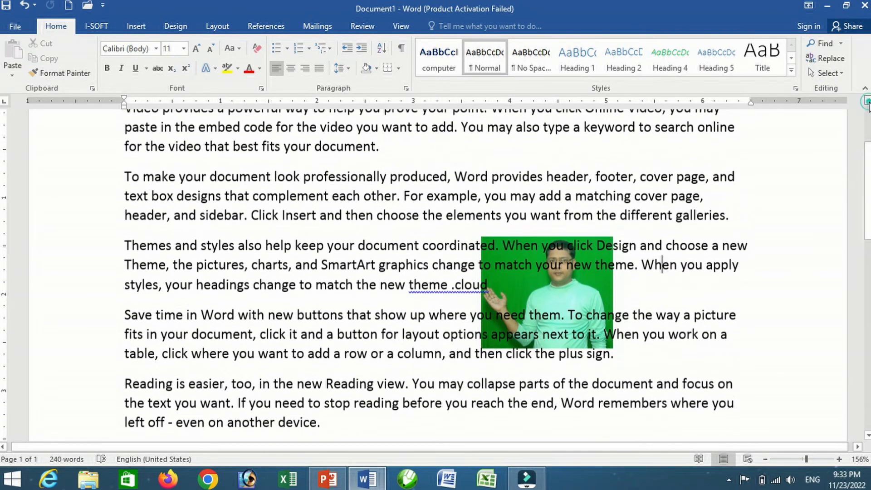
pyautogui.click(868, 101)
pyautogui.click(867, 101)
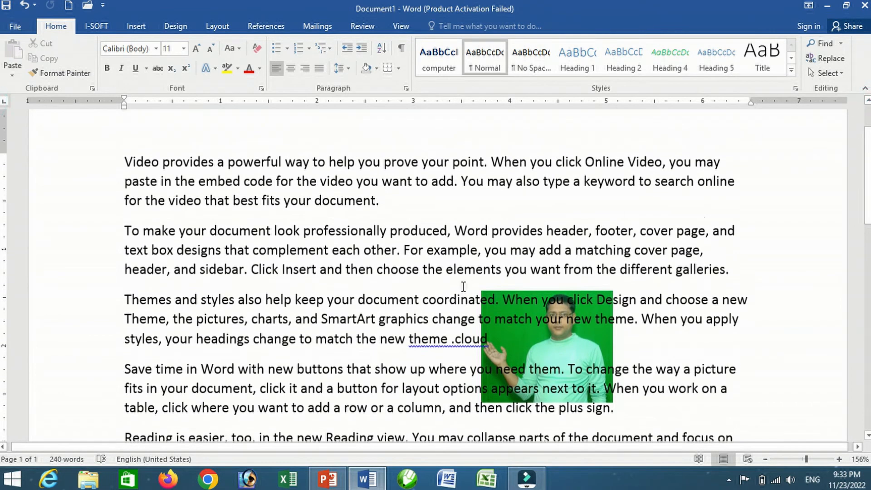
pyautogui.click(81, 170)
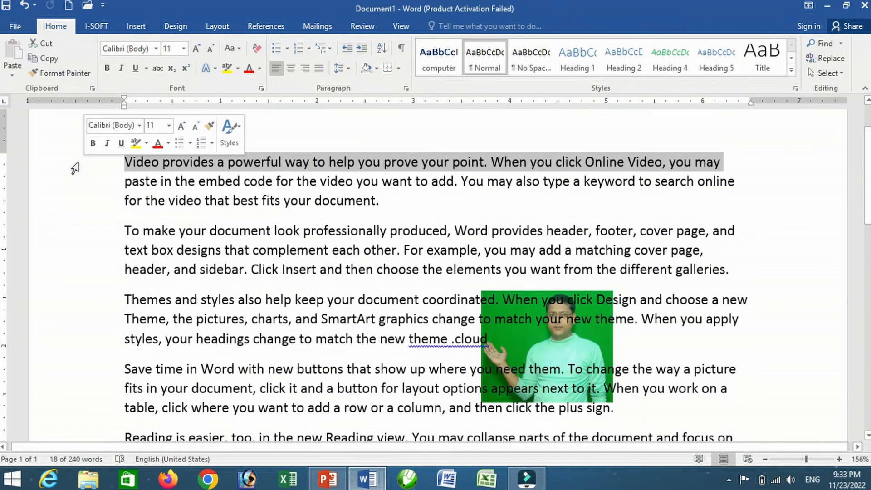
pyautogui.click(107, 69)
pyautogui.click(122, 68)
pyautogui.click(136, 68)
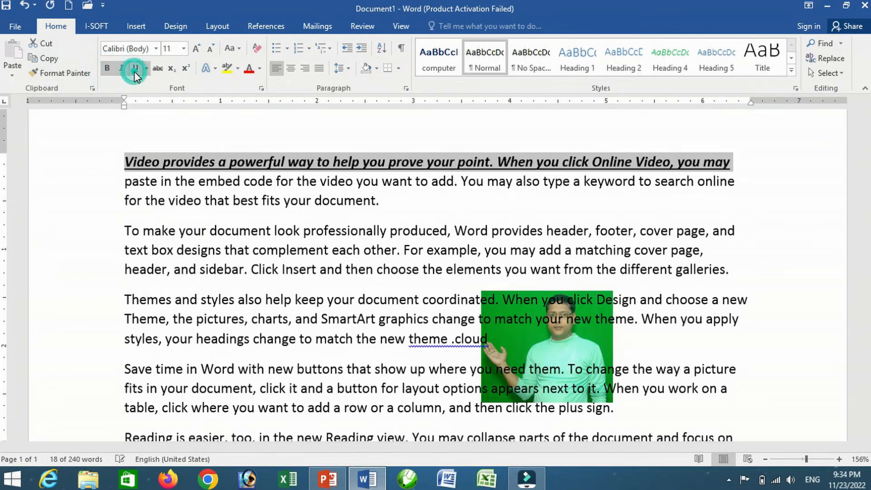
pyautogui.click(248, 68)
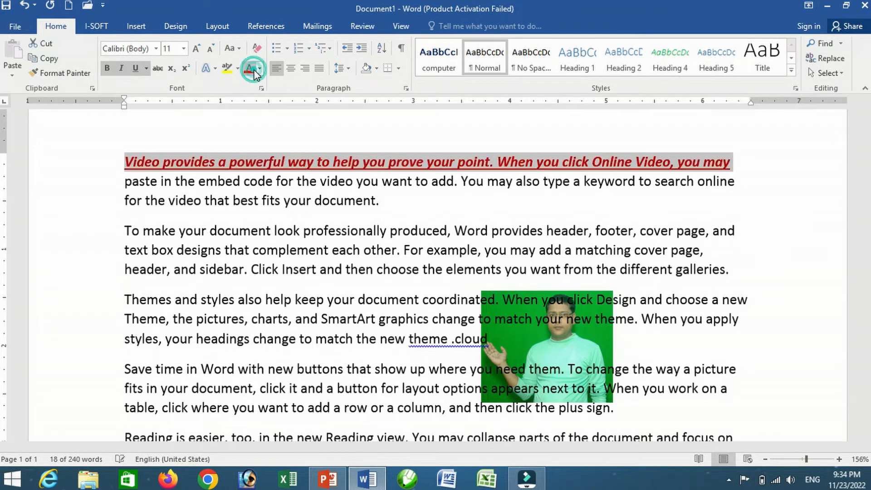
pyautogui.click(197, 49)
pyautogui.click(196, 49)
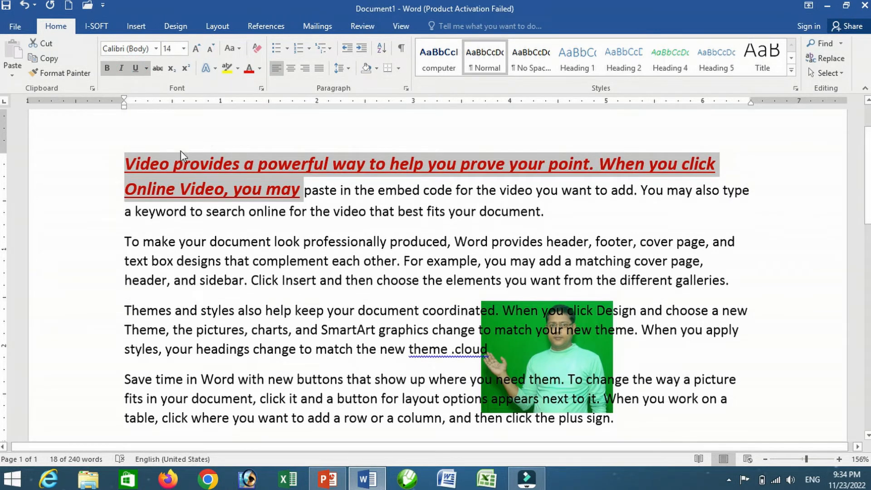
# Step: Copy the formatted first line's formatting with Format Painter to the first line of the "Themes and styles" paragraph
pyautogui.click(191, 165)
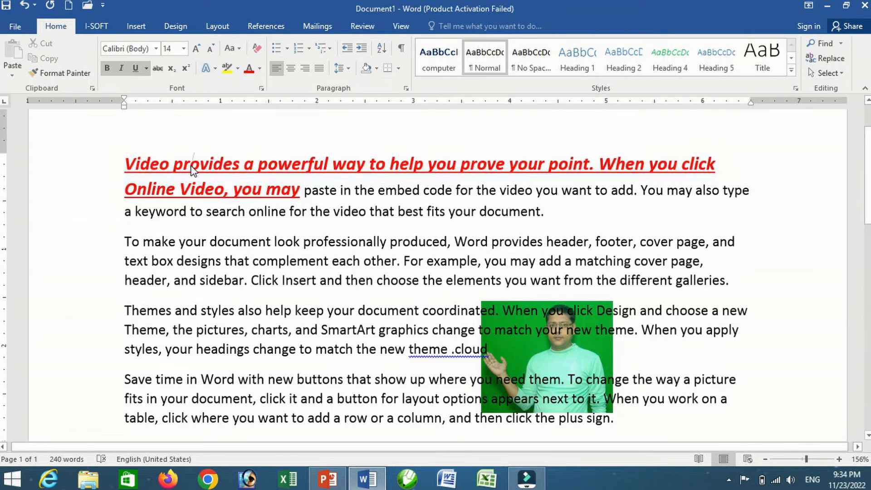
pyautogui.click(205, 166)
pyautogui.click(72, 76)
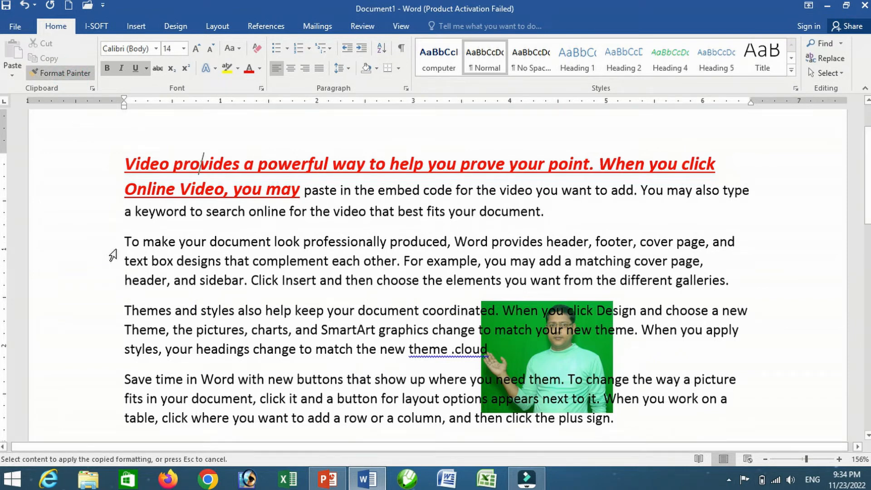
pyautogui.click(107, 312)
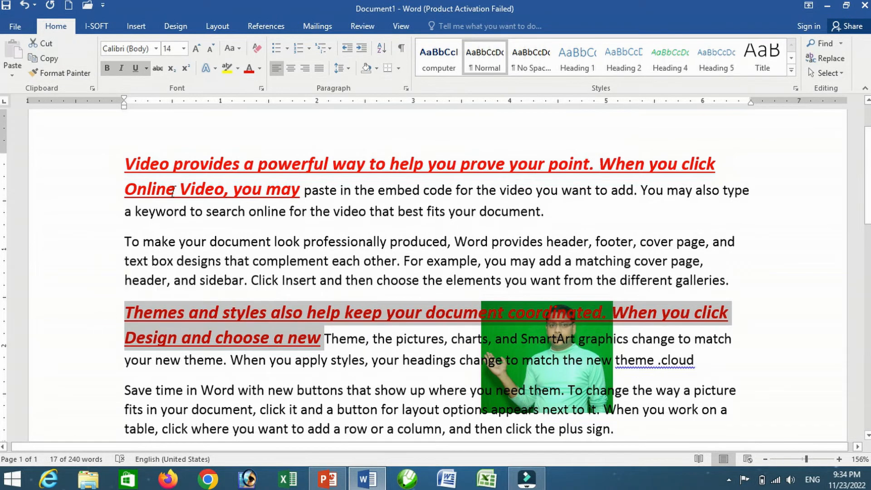
# Step: Apply the same red heading formatting with Format Painter to the first line of the "Save time in Word" paragraph
pyautogui.click(197, 169)
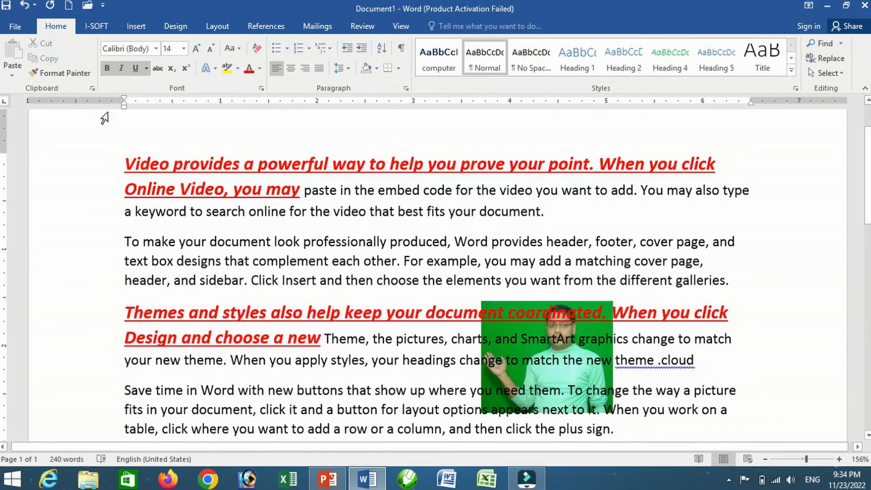
pyautogui.click(80, 74)
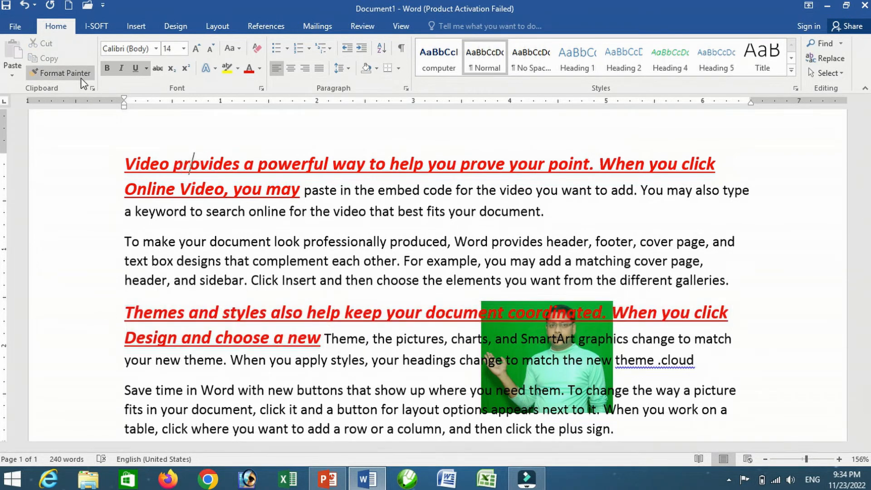
pyautogui.click(110, 396)
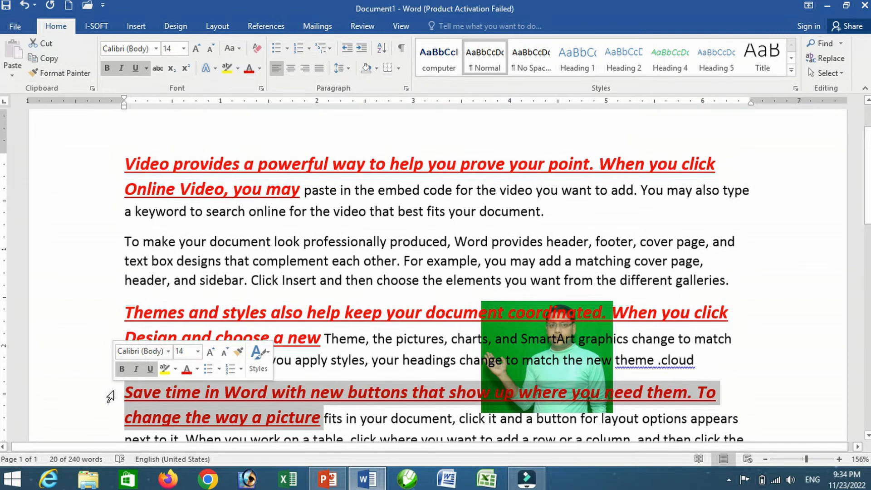
# Step: Select all text formatted like the red first line of the first paragraph, then release the selection
pyautogui.click(346, 170)
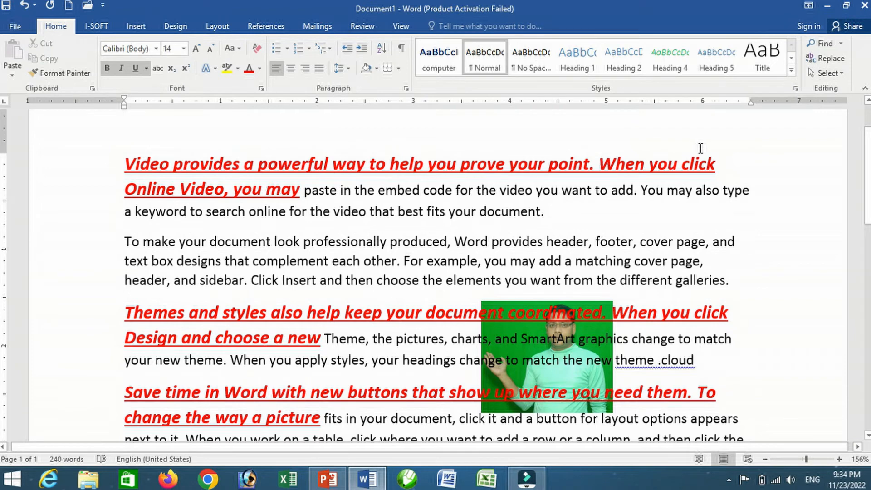
pyautogui.click(843, 77)
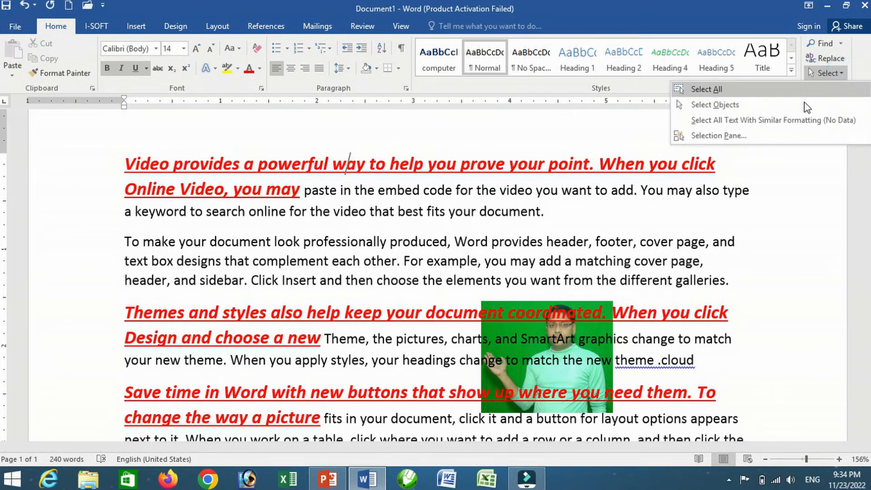
pyautogui.click(773, 122)
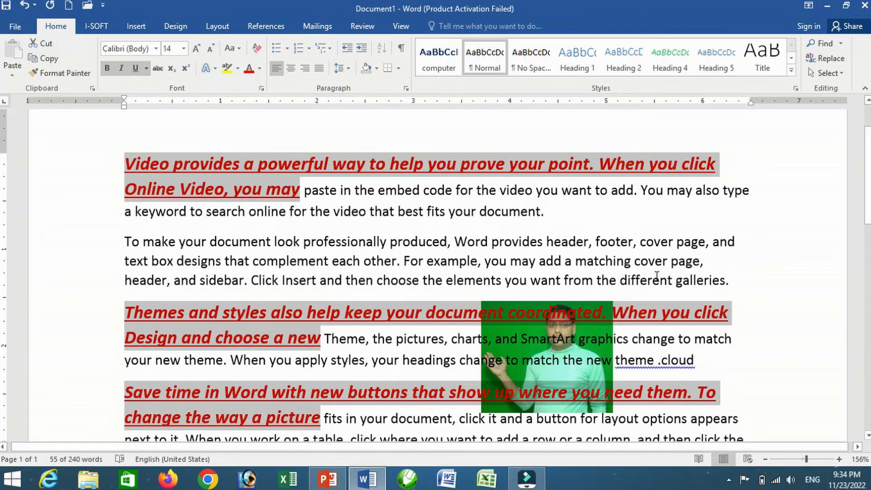
pyautogui.click(650, 244)
# Step: Draw a rectangle about 0.83" high and 0.73" wide over the middle of the first two paragraphs
pyautogui.click(840, 74)
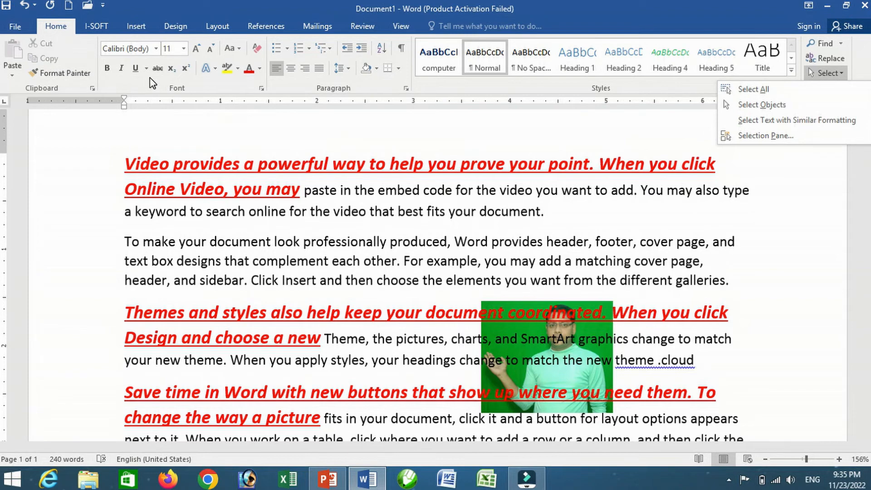
pyautogui.click(137, 27)
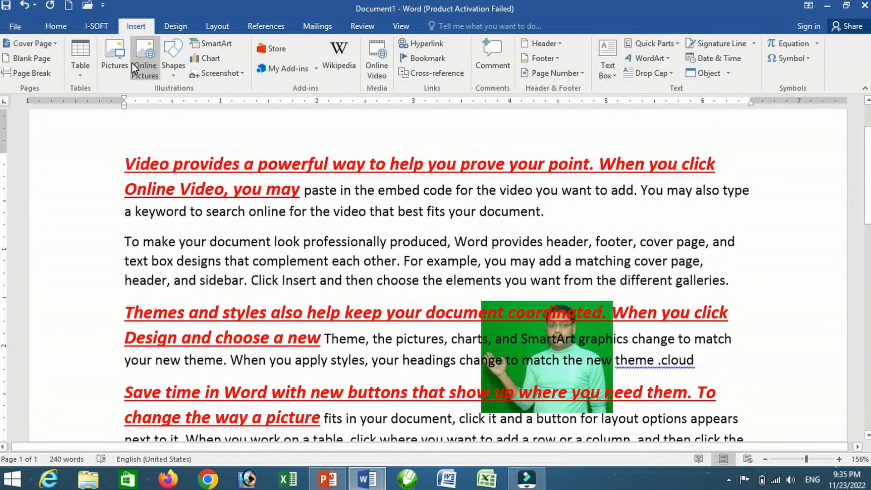
pyautogui.click(173, 75)
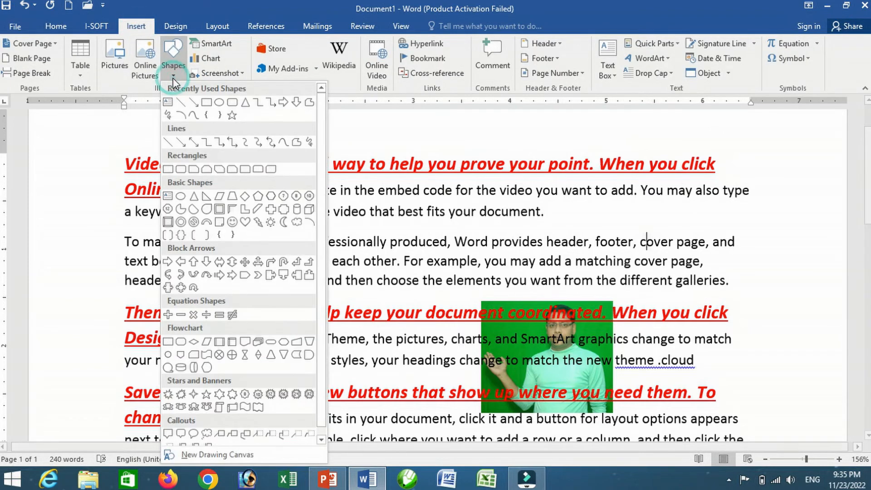
pyautogui.click(205, 106)
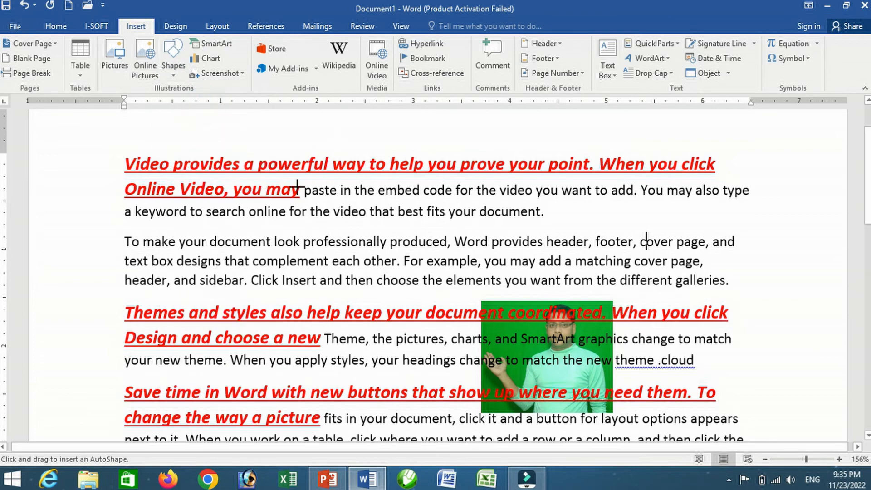
pyautogui.moveTo(348, 203); pyautogui.dragTo(419, 282)
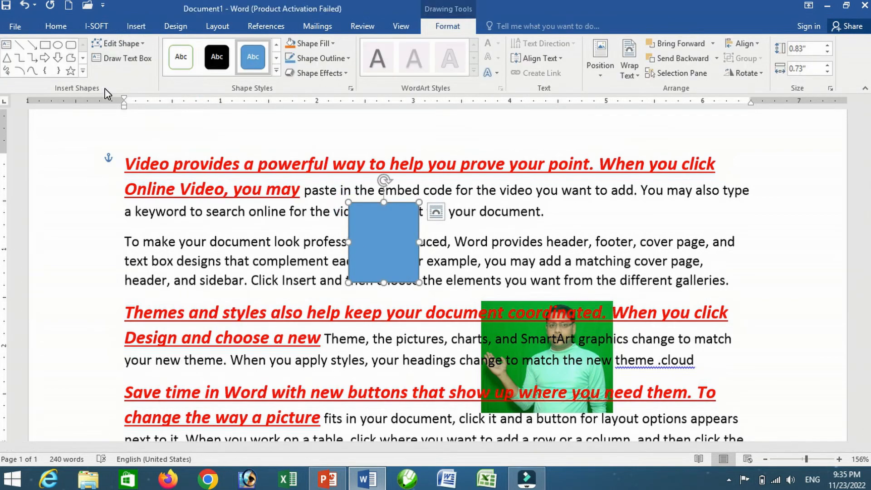
# Step: Add a five-point star about 0.69" high and 0.59" wide on the blue rectangle, fill it orange, and return to the text
pyautogui.click(67, 71)
pyautogui.moveTo(547, 216); pyautogui.dragTo(391, 269)
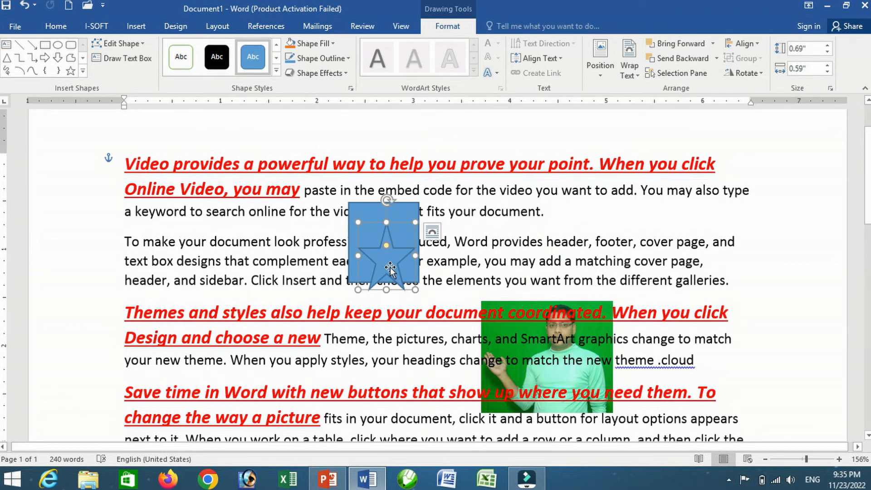
pyautogui.click(289, 45)
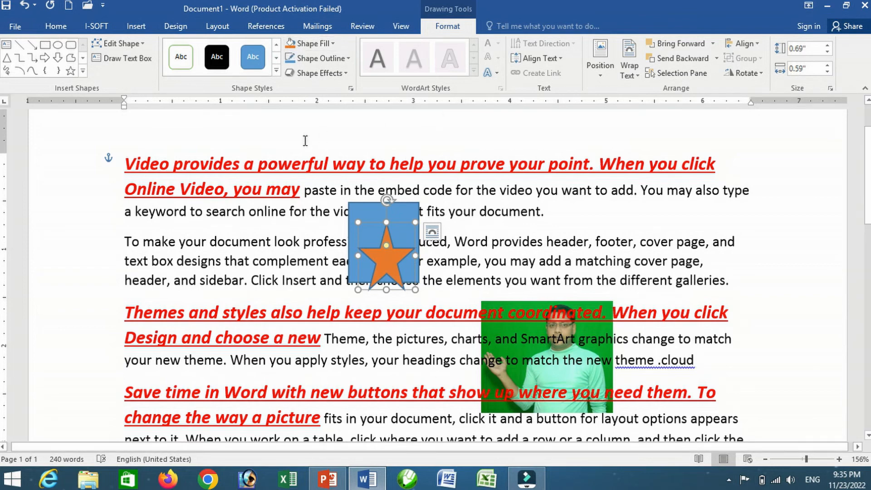
pyautogui.click(313, 213)
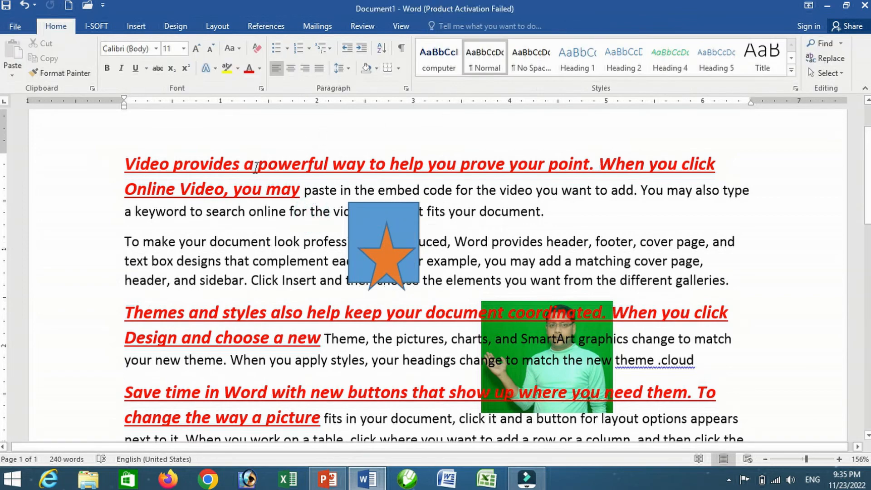
# Step: Open the Selection Pane, hide all the document's objects at once, and show them all again
pyautogui.click(839, 73)
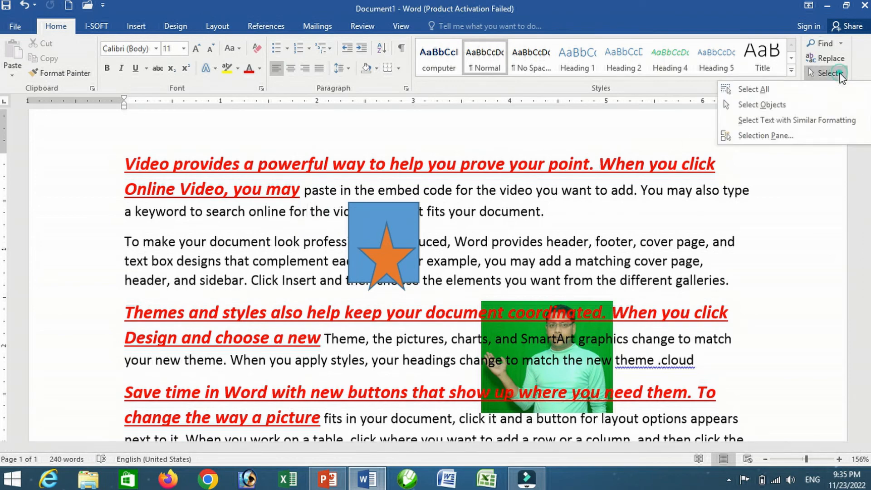
pyautogui.click(785, 138)
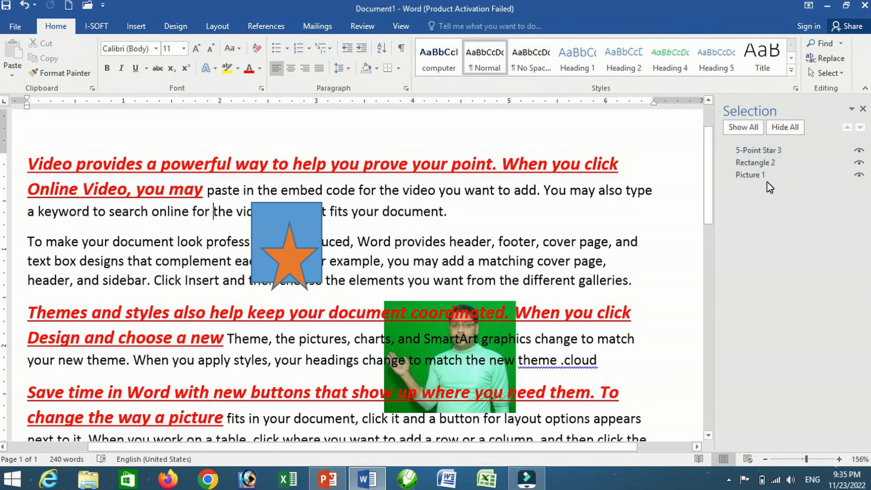
pyautogui.click(782, 128)
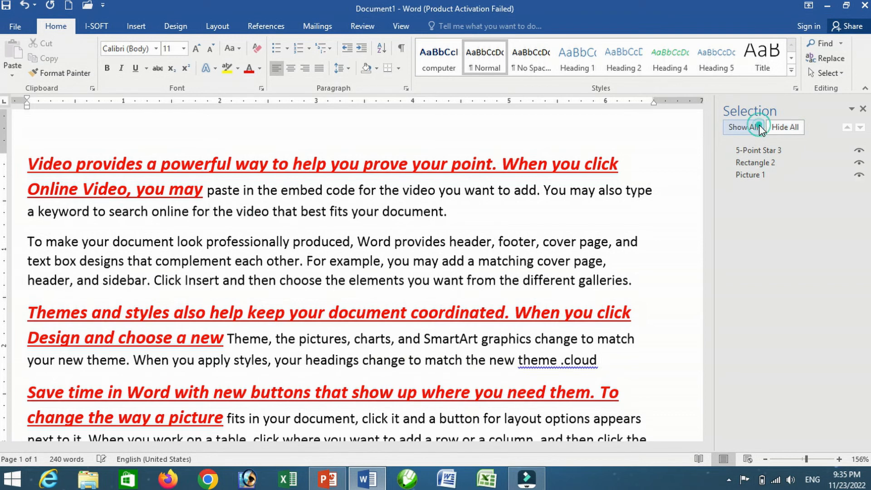
pyautogui.click(759, 128)
# Step: Hide the star, the rectangle and the picture one by one, then show each of them again
pyautogui.click(859, 151)
pyautogui.click(859, 163)
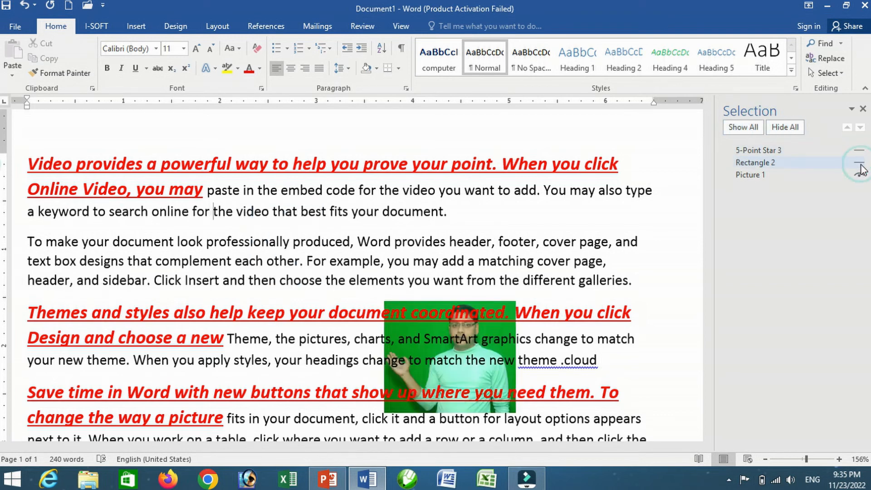
pyautogui.click(859, 175)
pyautogui.click(859, 176)
pyautogui.click(859, 163)
pyautogui.click(859, 151)
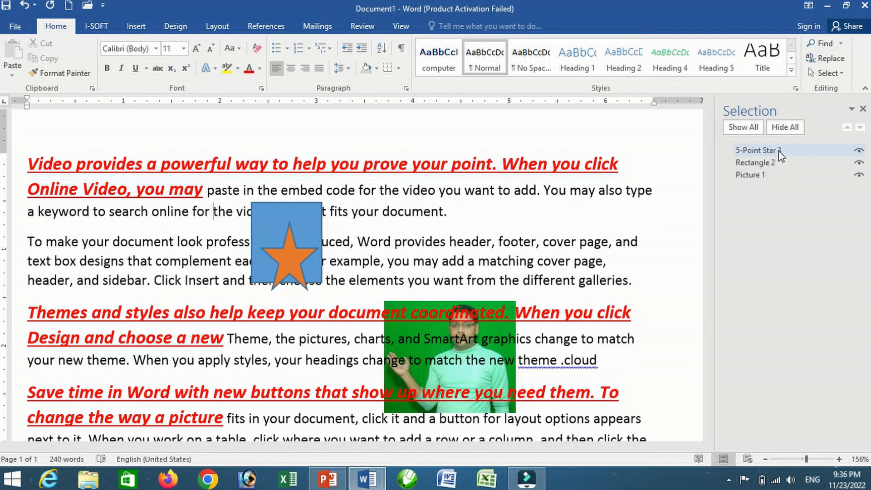
# Step: Reorder the objects in the Selection Pane so 5-Point Star 3 sits behind Rectangle 2, and return to the text
pyautogui.moveTo(780, 154); pyautogui.dragTo(779, 162)
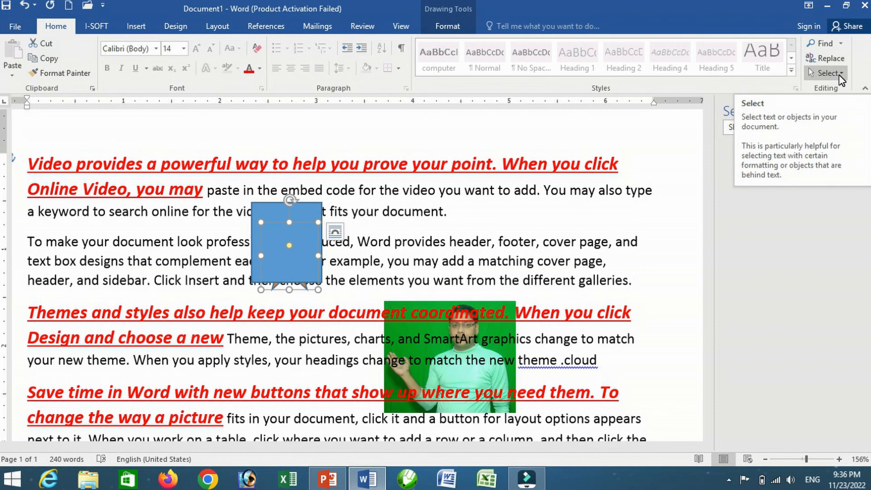
pyautogui.click(648, 231)
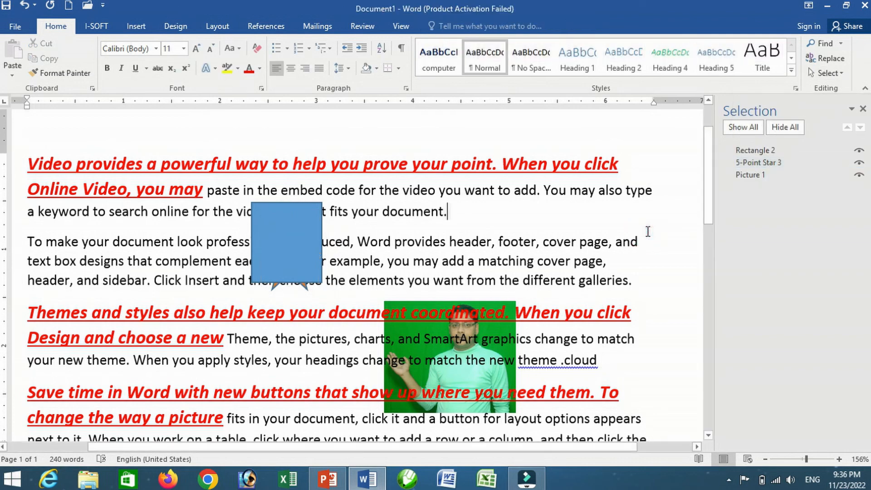